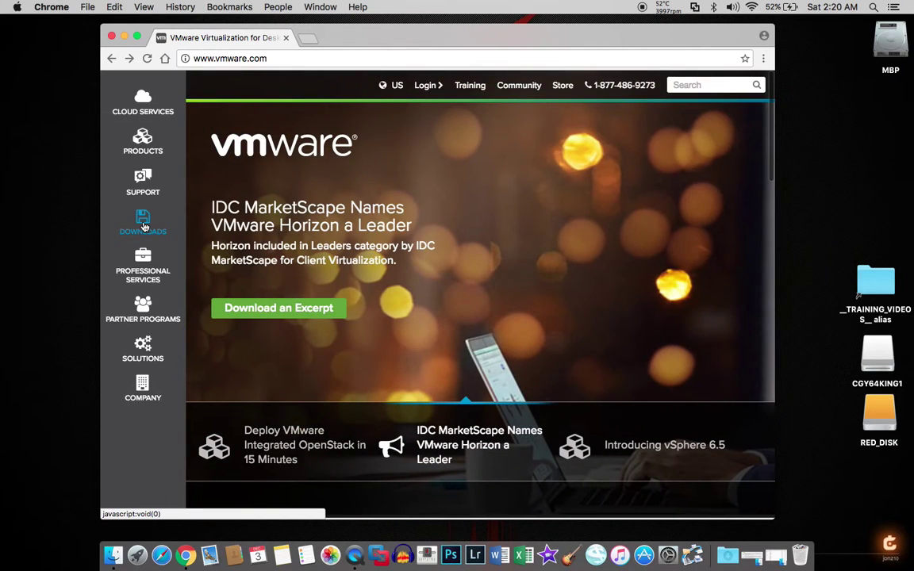
From the site's Downloads list, open the VMware Fusion evaluation page offering Fusion 8.5 and 8.5 Pro
left_click(144, 227)
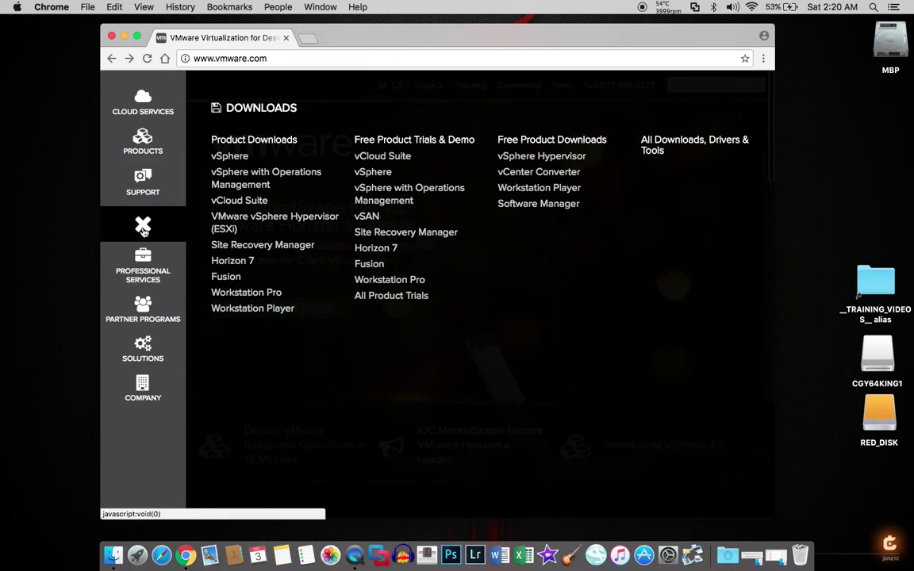
left_click(144, 144)
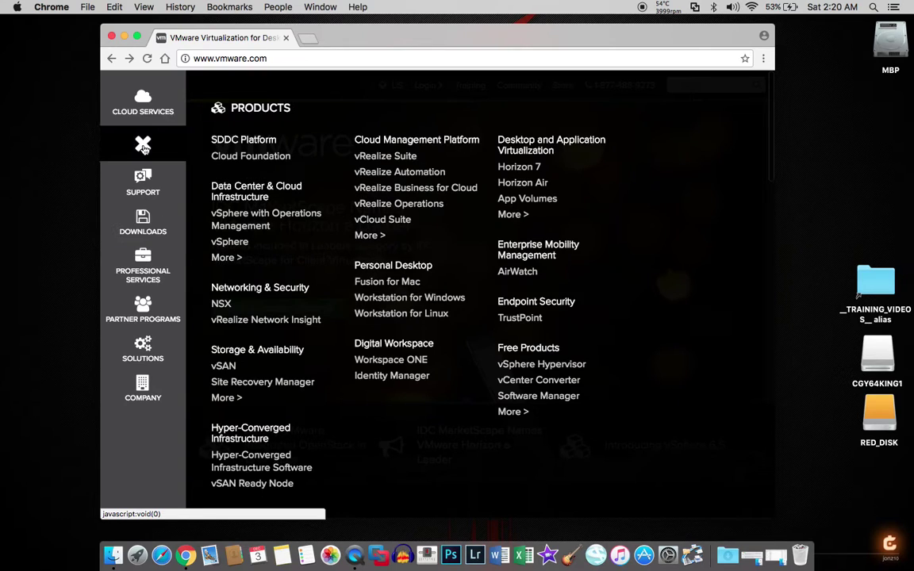
left_click(144, 225)
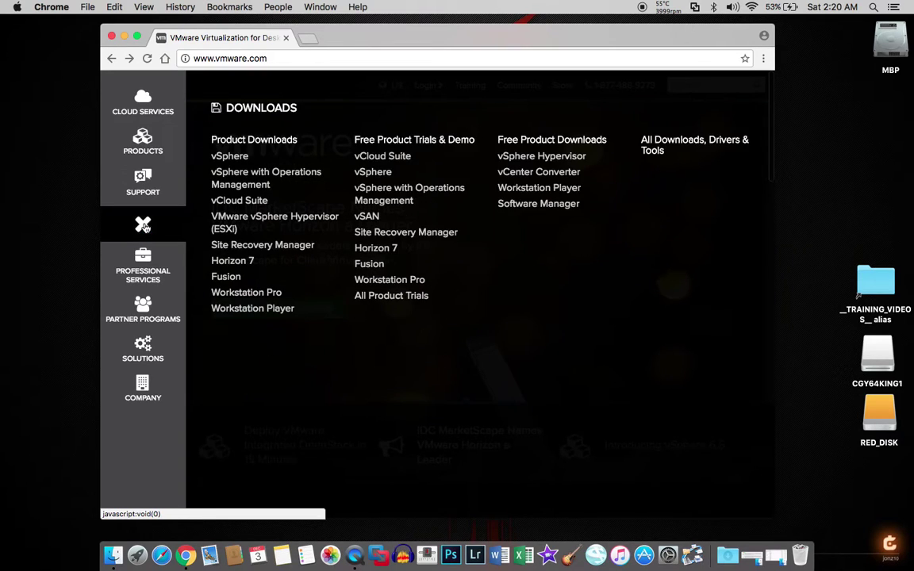
left_click(230, 278)
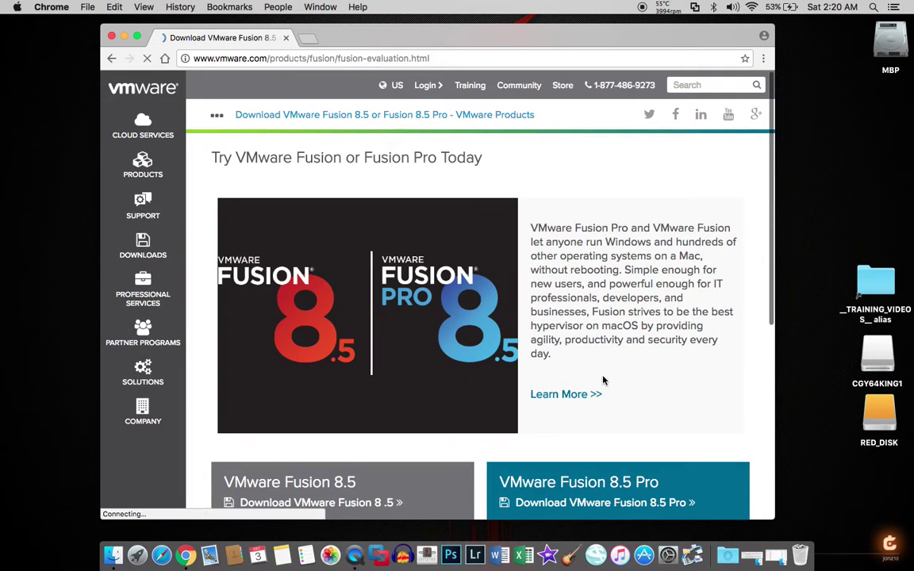
Start downloading the VMware Fusion 8.5 .dmg installer, then open the Products list
scroll(603, 381, "down", 3)
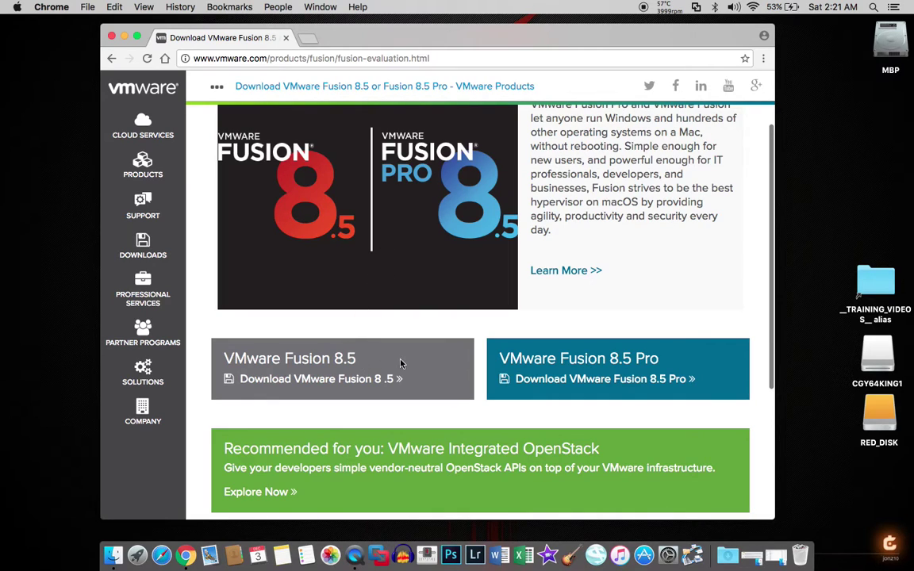
left_click(289, 380)
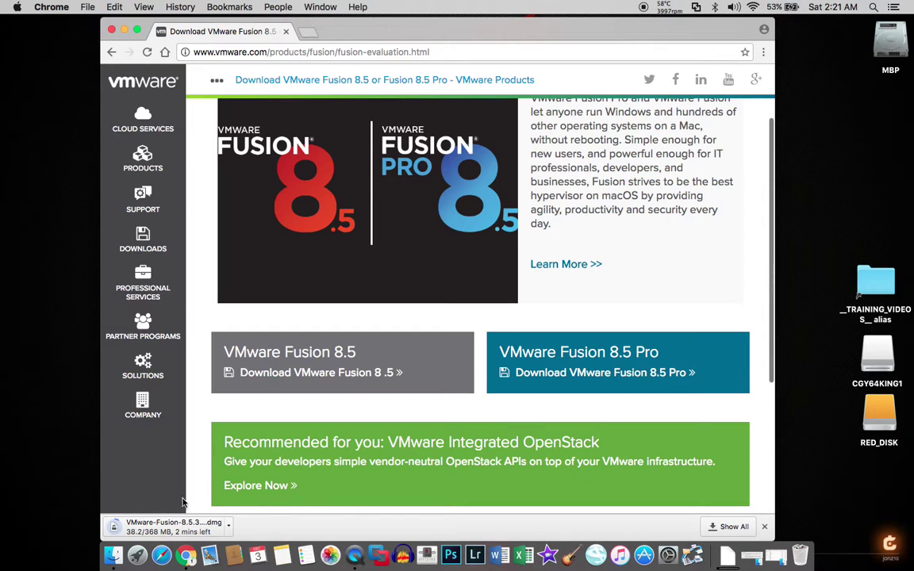
left_click(144, 162)
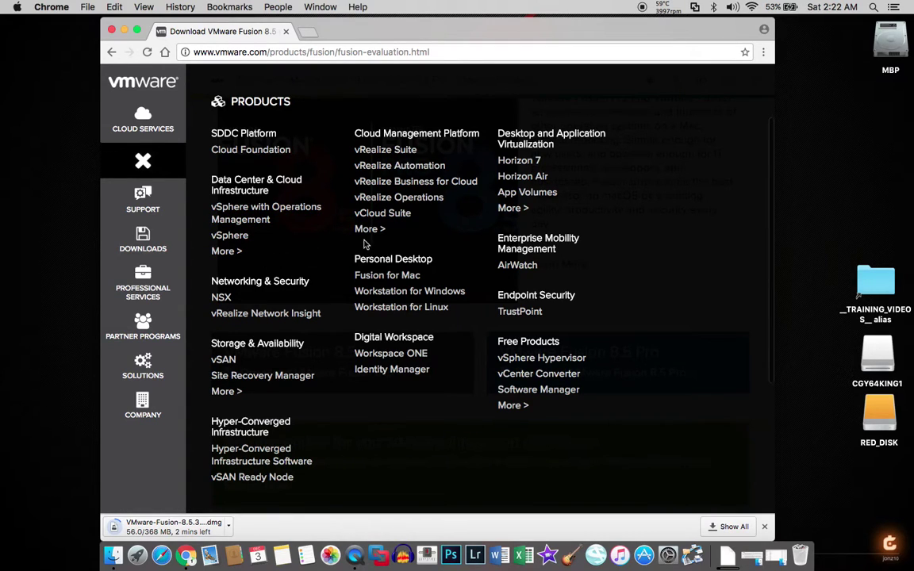
Open the Fusion for Mac product page and scroll through its Cyber Week Sale offers
left_click(376, 277)
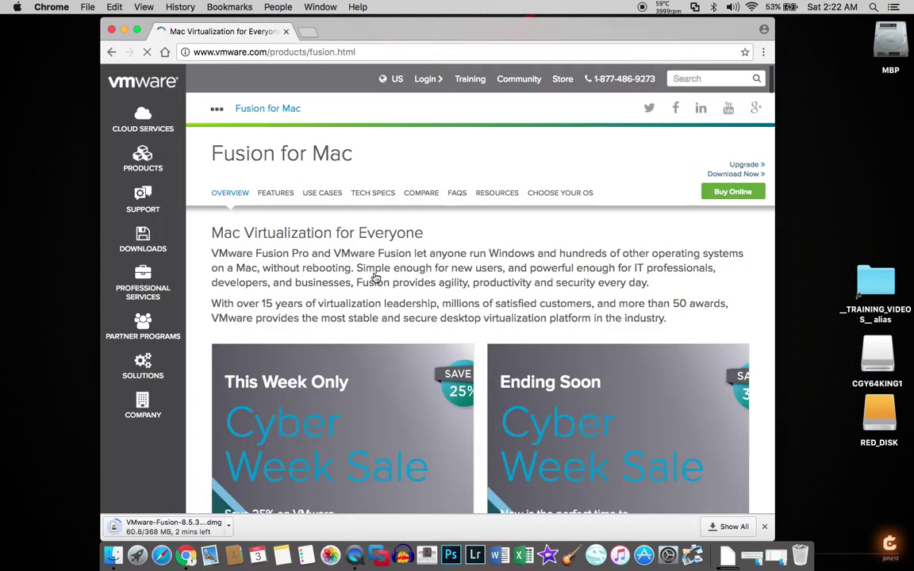
scroll(398, 354, "down", 5)
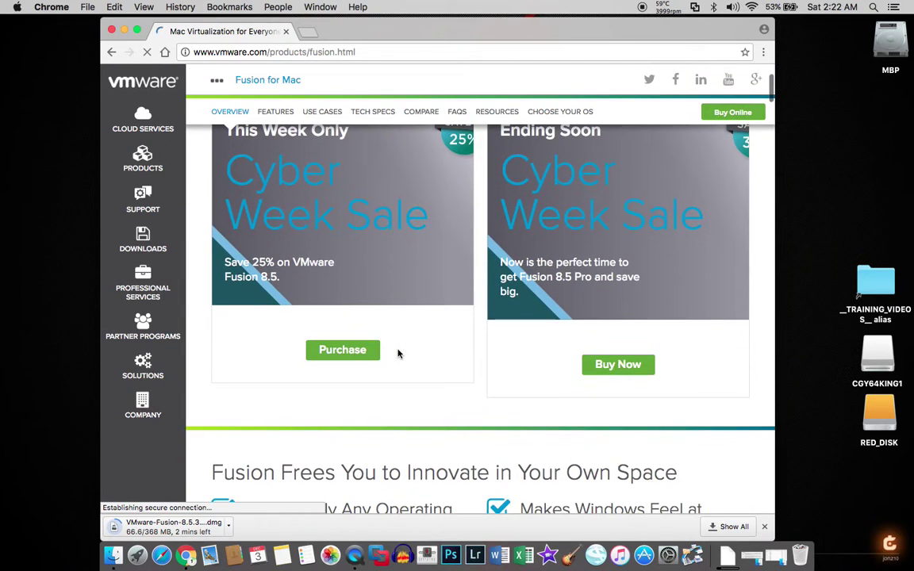
scroll(398, 354, "up", 3)
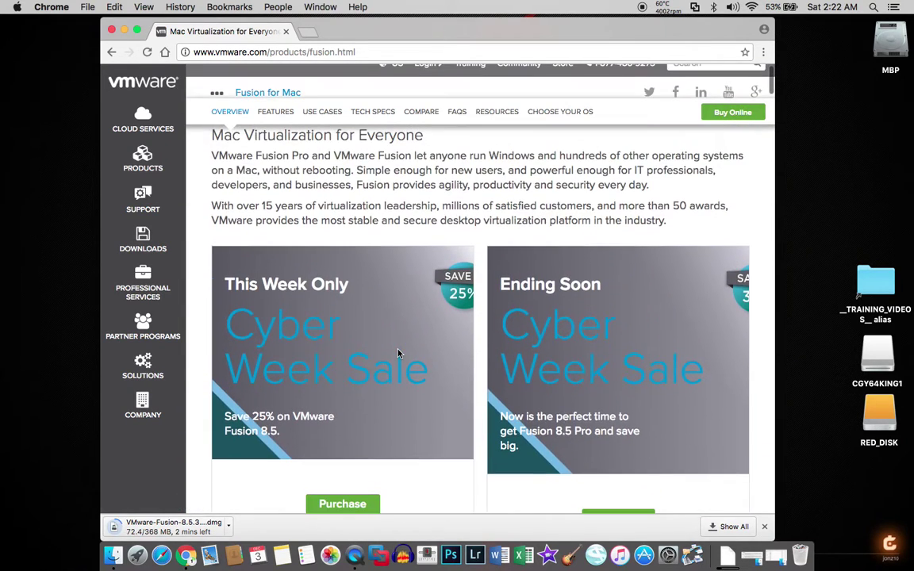
scroll(398, 354, "up", 2)
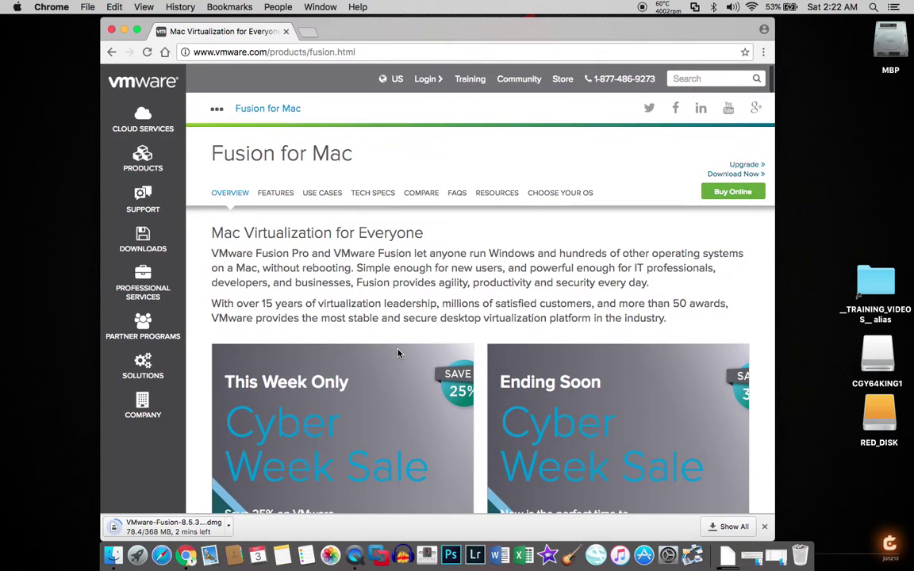
scroll(398, 354, "down", 4)
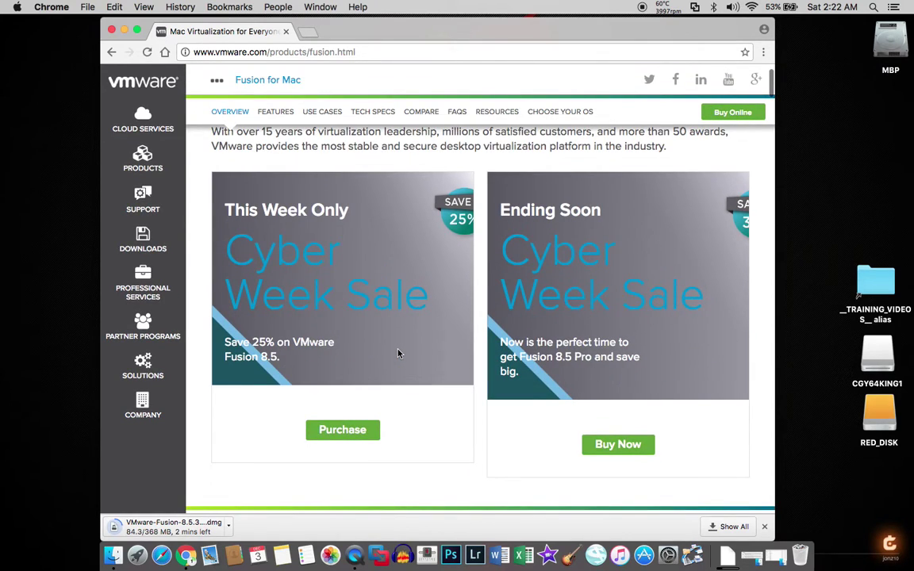
scroll(398, 354, "up", 3)
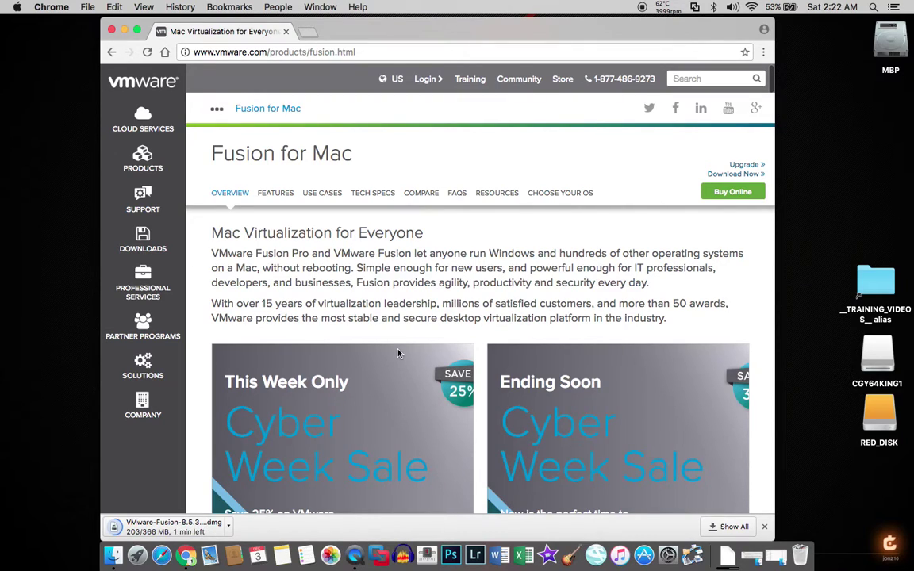
left_click(124, 30)
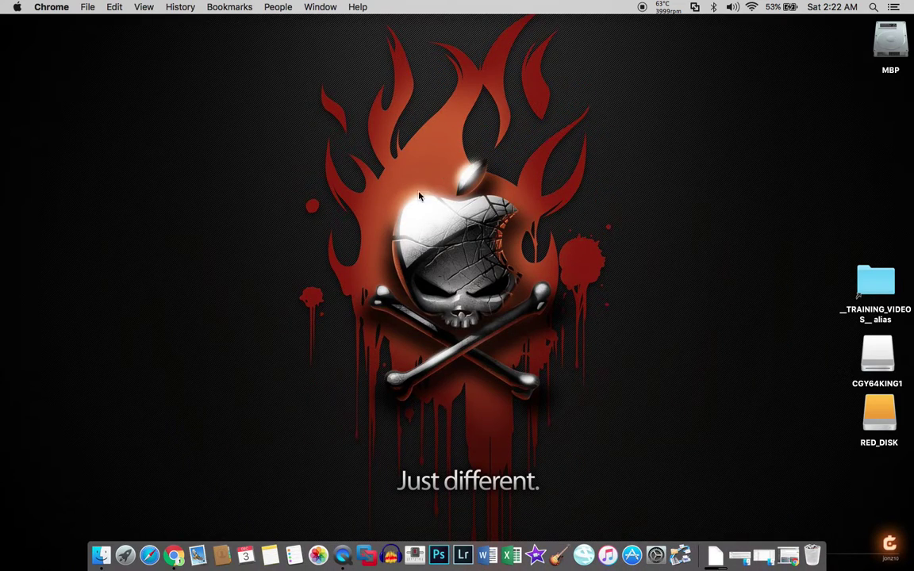
left_click(716, 558)
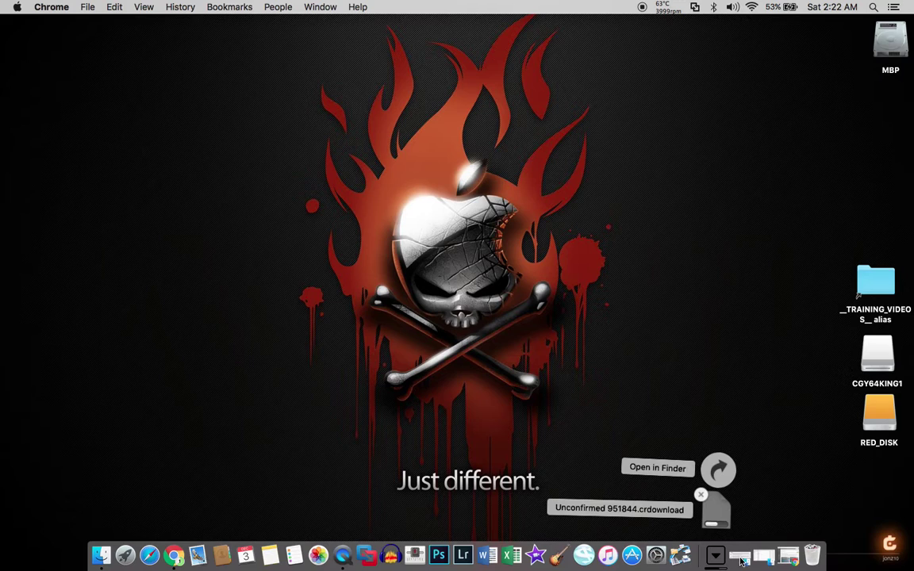
left_click(788, 559)
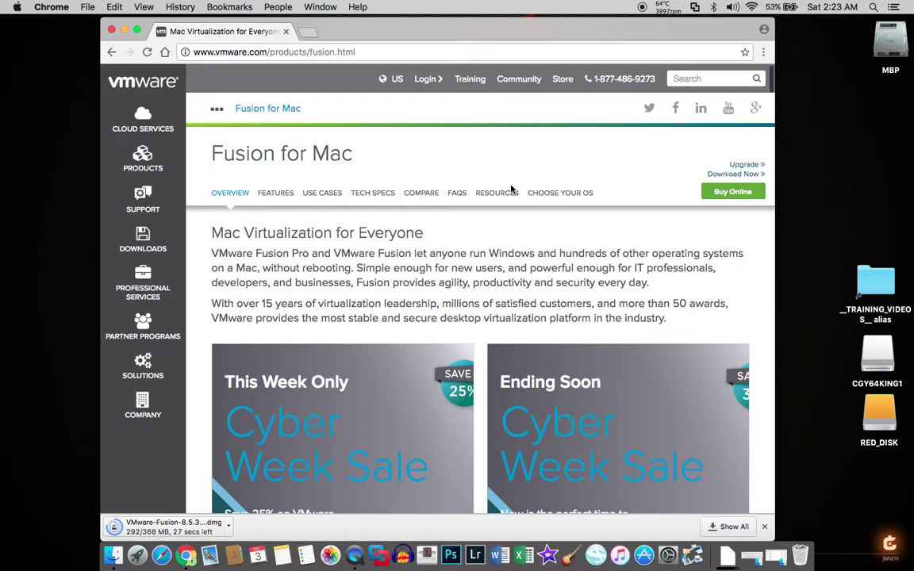
Open the Workstation Pro 12.5 trial download page from Downloads and scroll through it
left_click(150, 239)
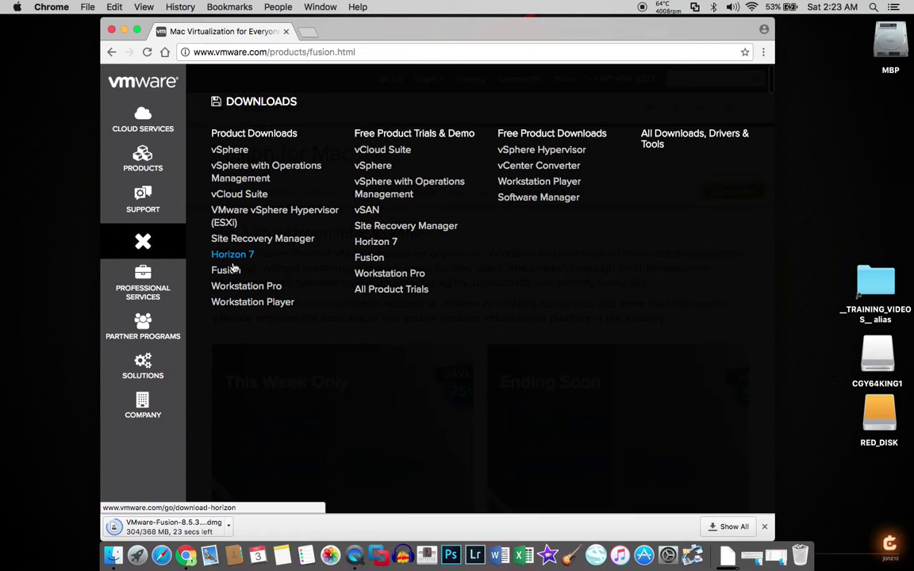
left_click(237, 286)
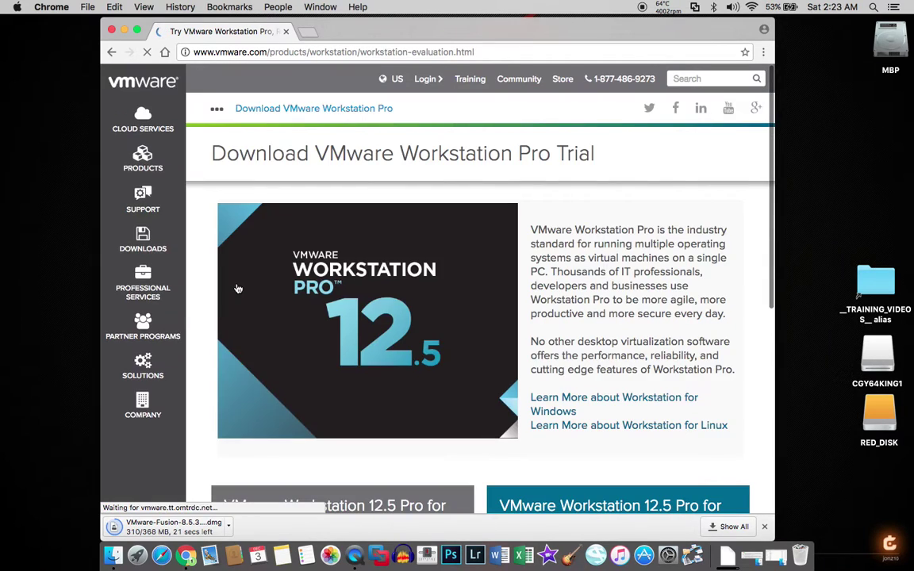
scroll(368, 285, "down", 5)
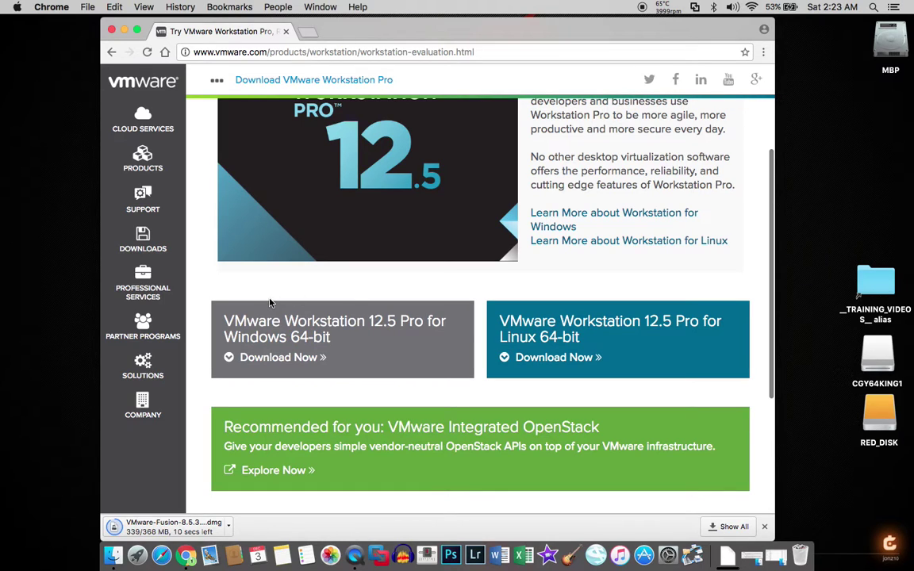
scroll(270, 303, "up", 5)
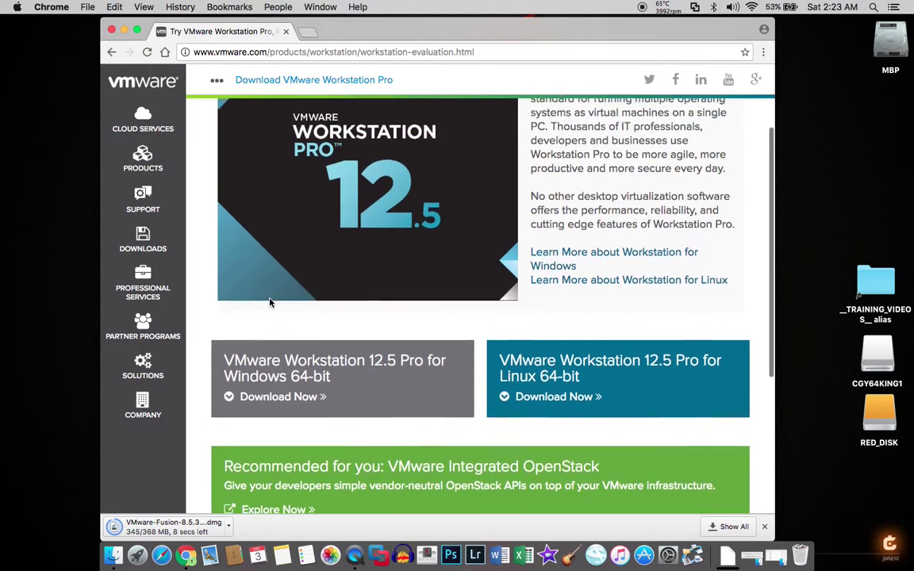
scroll(270, 303, "down", 3)
scroll(270, 303, "up", 5)
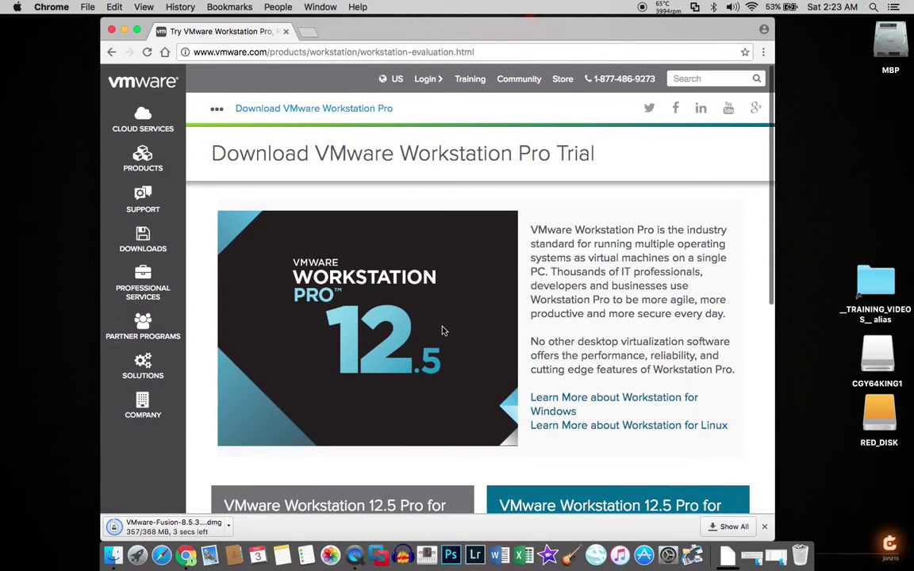
scroll(442, 328, "down", 5)
scroll(442, 327, "up", 5)
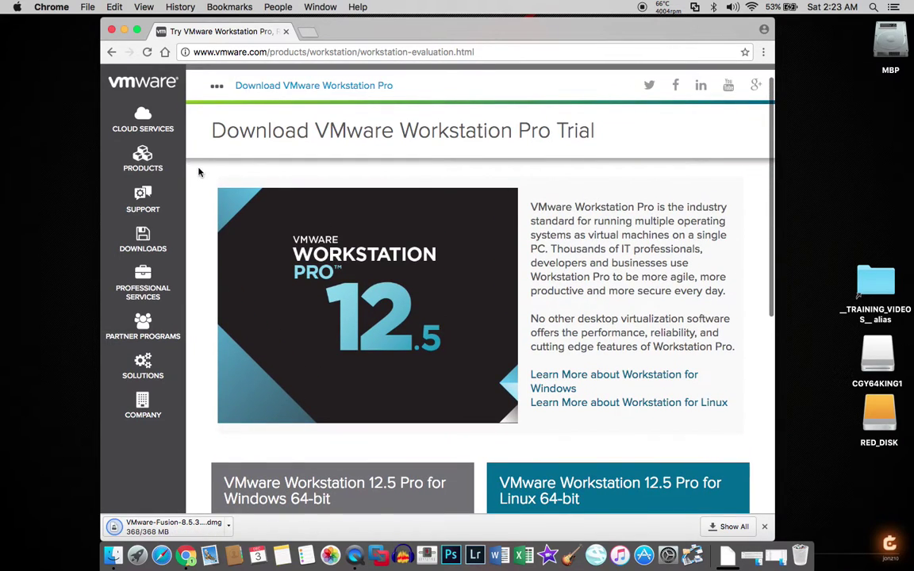
left_click(141, 161)
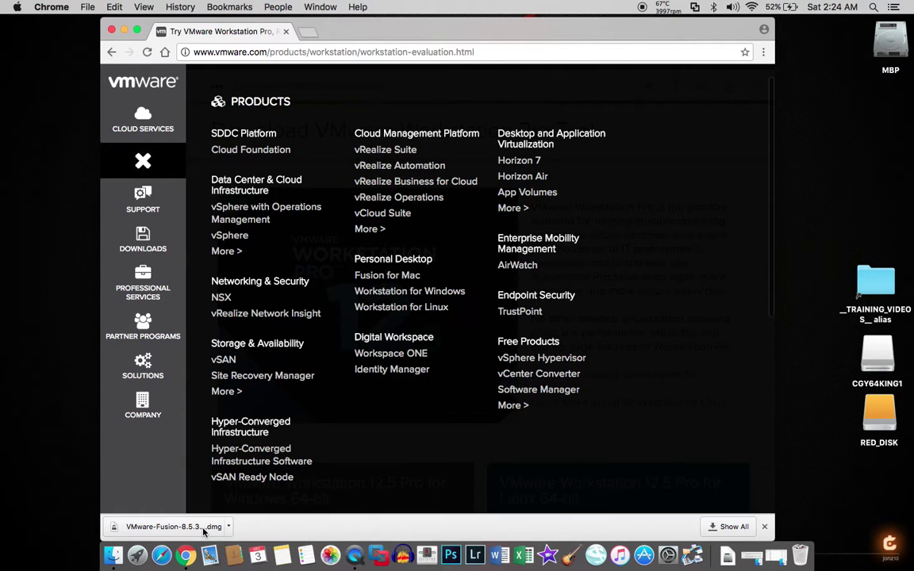
Open VMware-Fusion-8.5.3-4696910.dmg, minimize Chrome, and centre the Fusion installer window
left_click(203, 532)
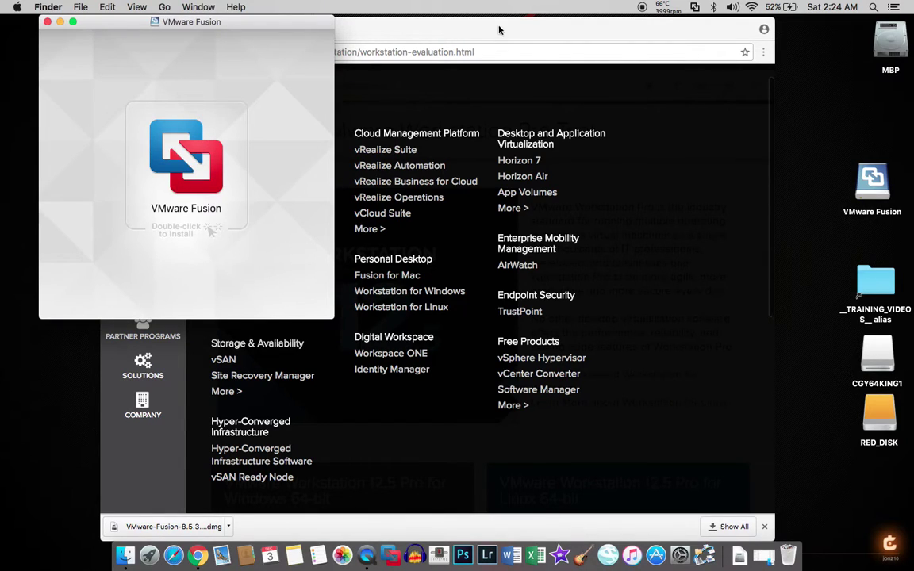
left_click(412, 30)
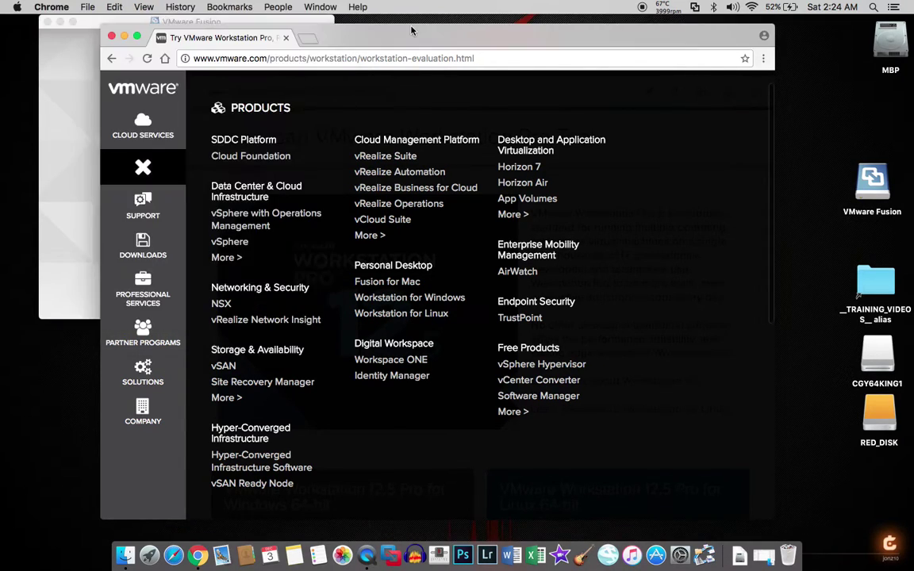
double_click(125, 41)
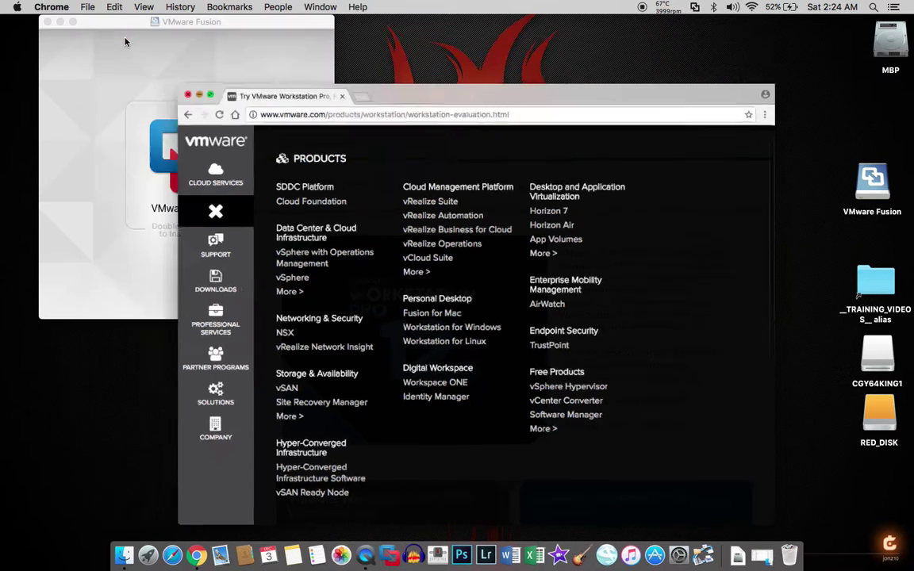
left_click_drag(127, 23, 240, 92)
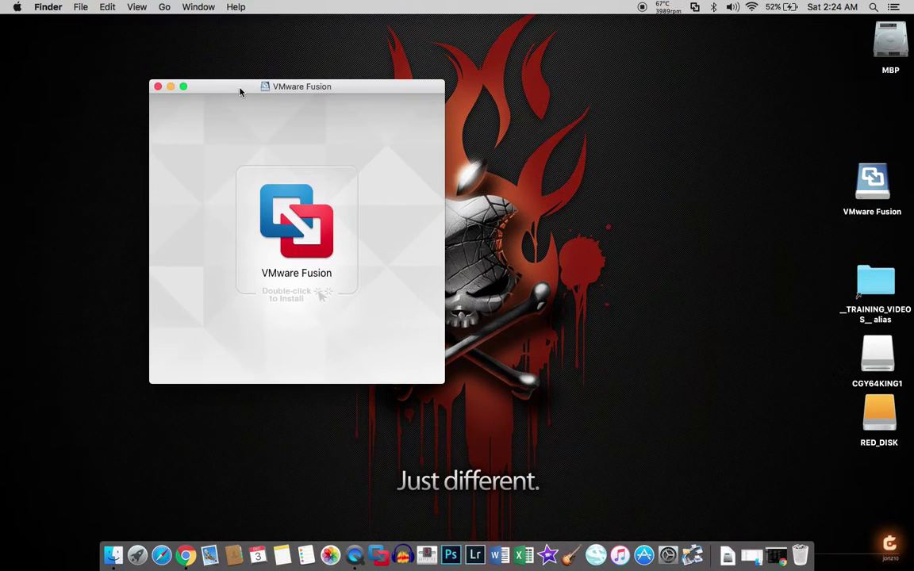
Install VMware Fusion, approving the downloaded app and entering the administrator password
double_click(296, 232)
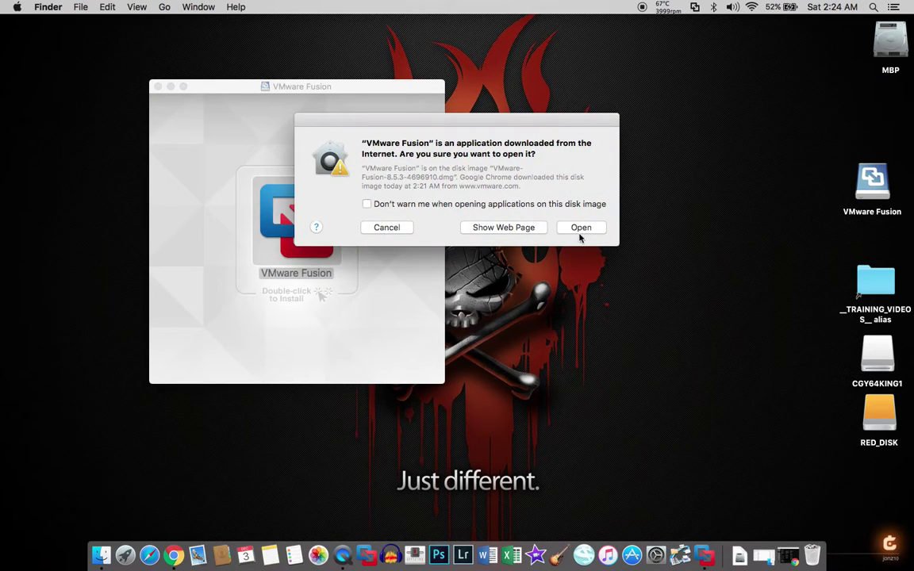
left_click(578, 228)
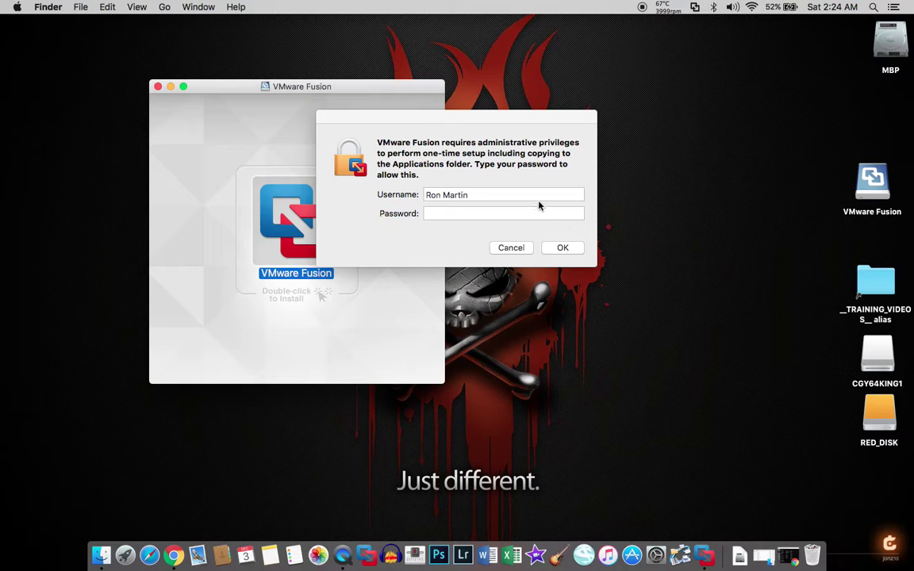
left_click(538, 216)
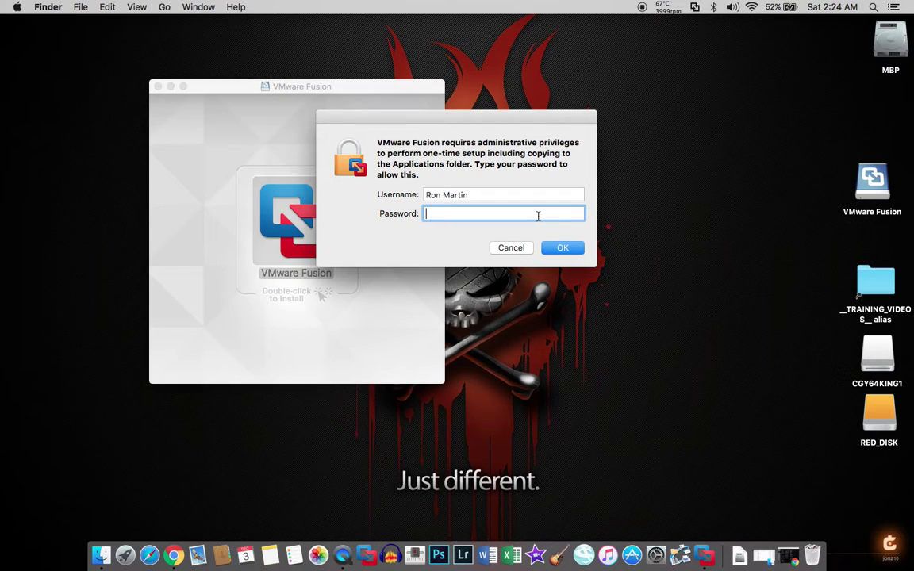
type("••")
key("Return")
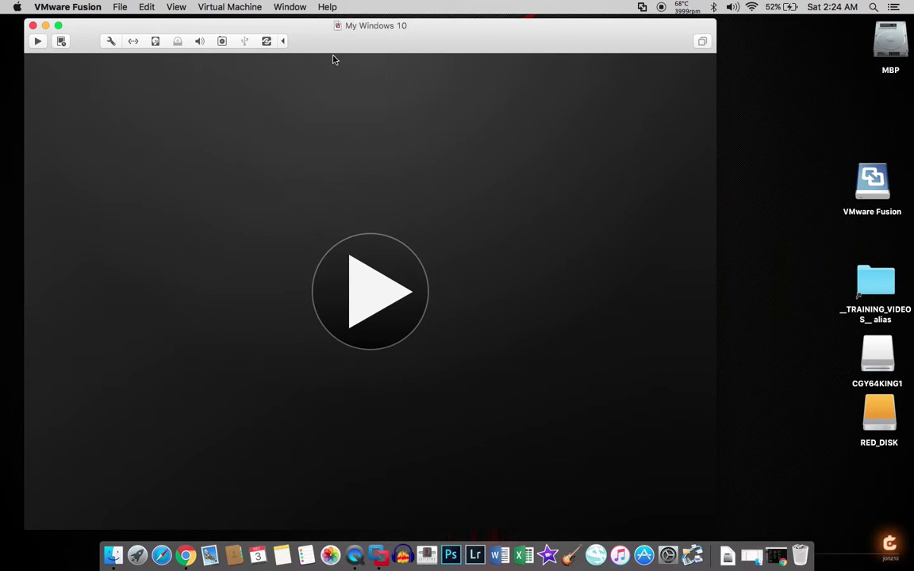
Close the My Windows 10 window and eject only the VMware Fusion installer disk
left_click(33, 25)
right_click(871, 181)
key("alt")
left_click(839, 203)
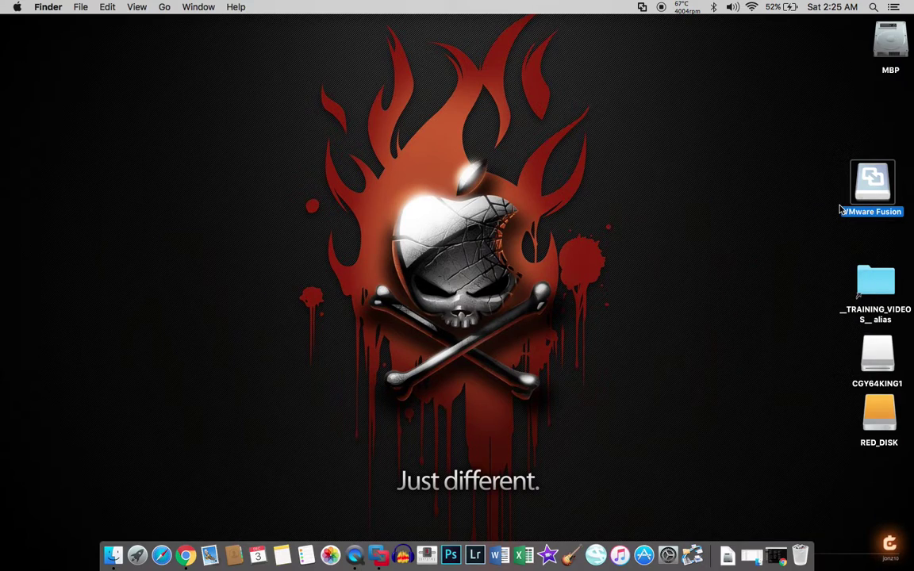
left_click(803, 208)
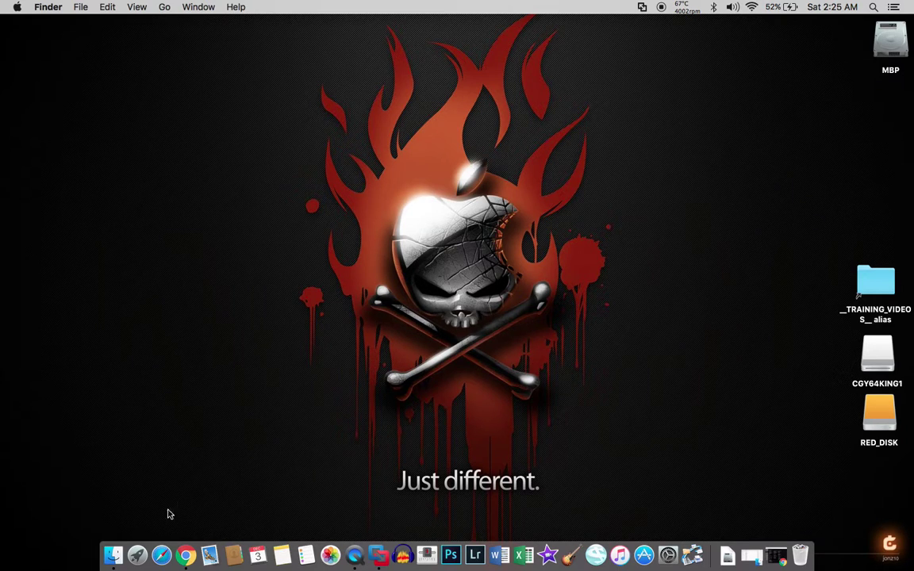
Open the Applications folder, start and abandon a new virtual machine, and close My Windows 10
left_click(117, 557)
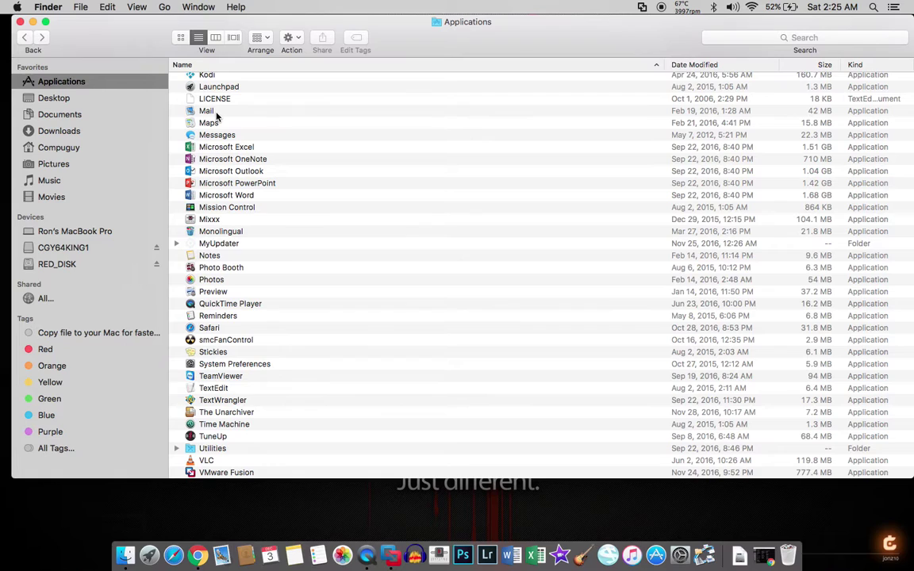
scroll(314, 305, "down", 2)
left_click(388, 558)
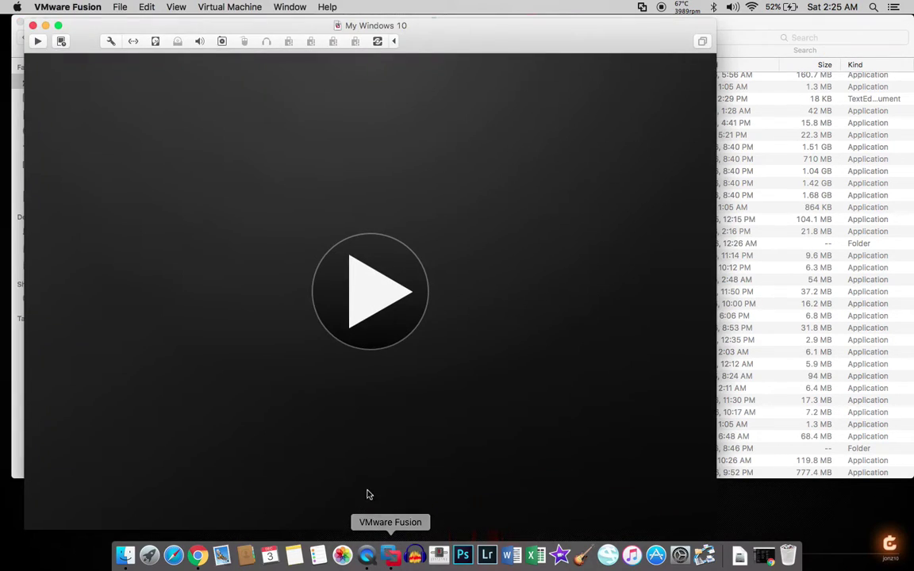
left_click(69, 8)
mouse_move(123, 11)
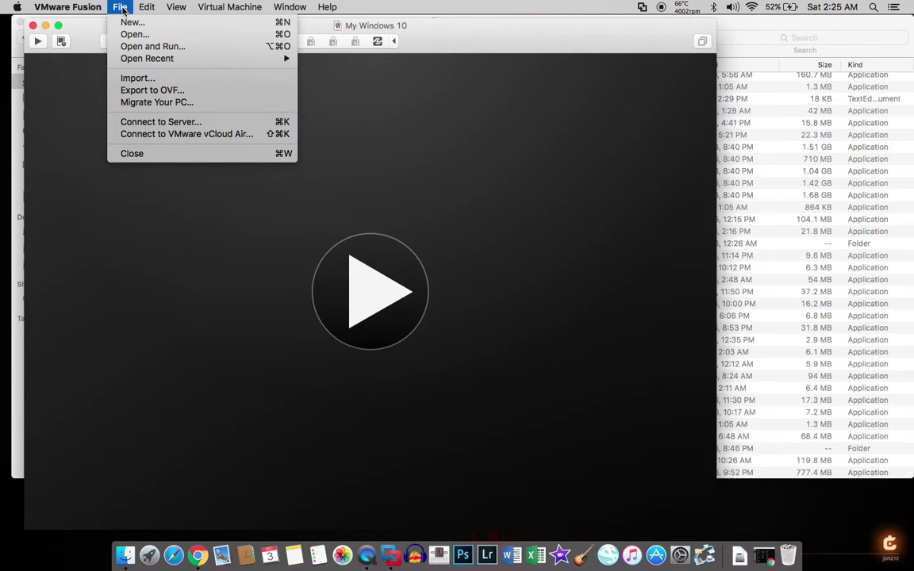
left_click(129, 23)
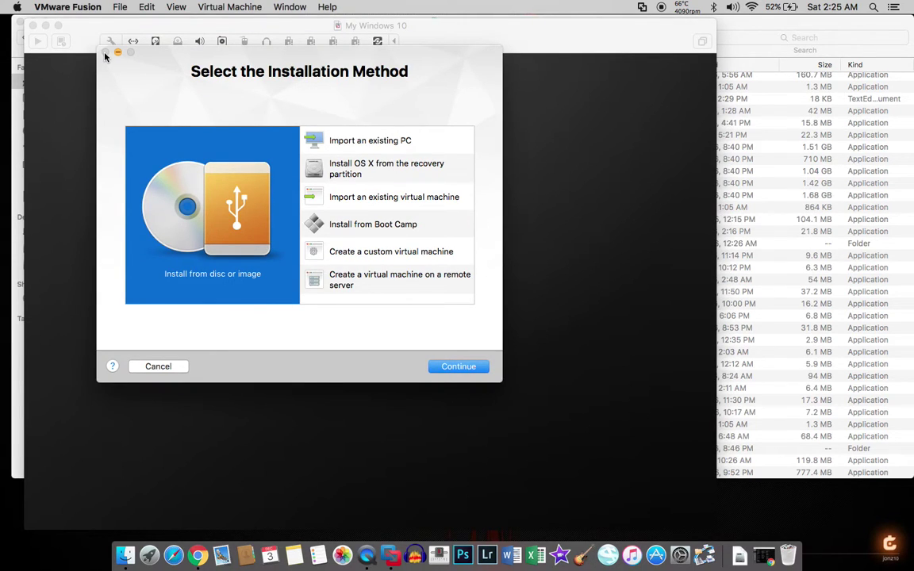
left_click(105, 52)
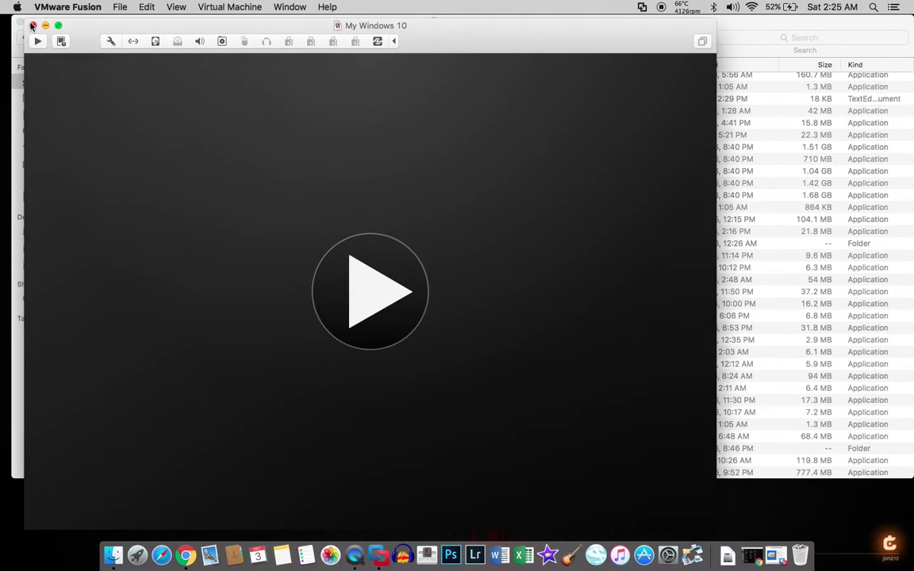
left_click(32, 25)
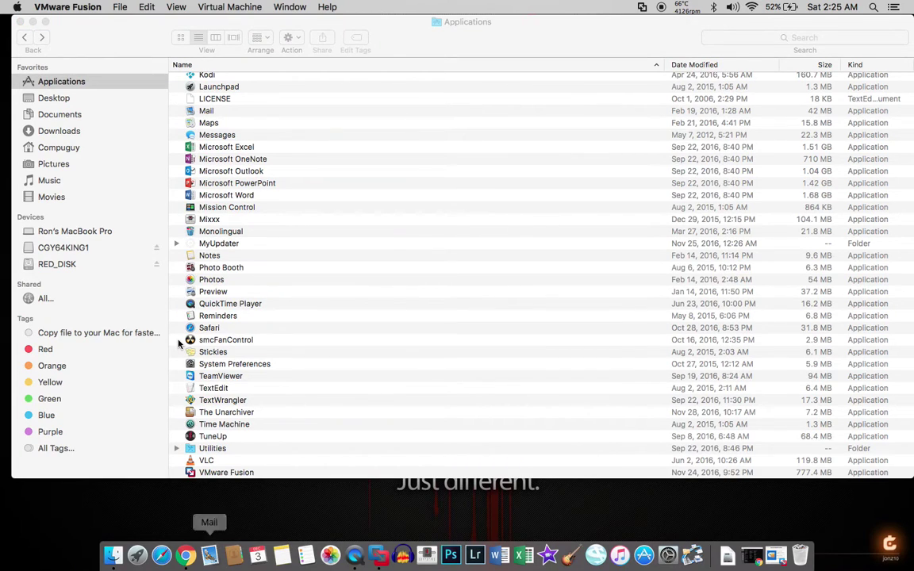
Relaunch VMware Fusion from Applications, cancel the new-VM setup, and reopen My Windows 10
left_click(227, 473)
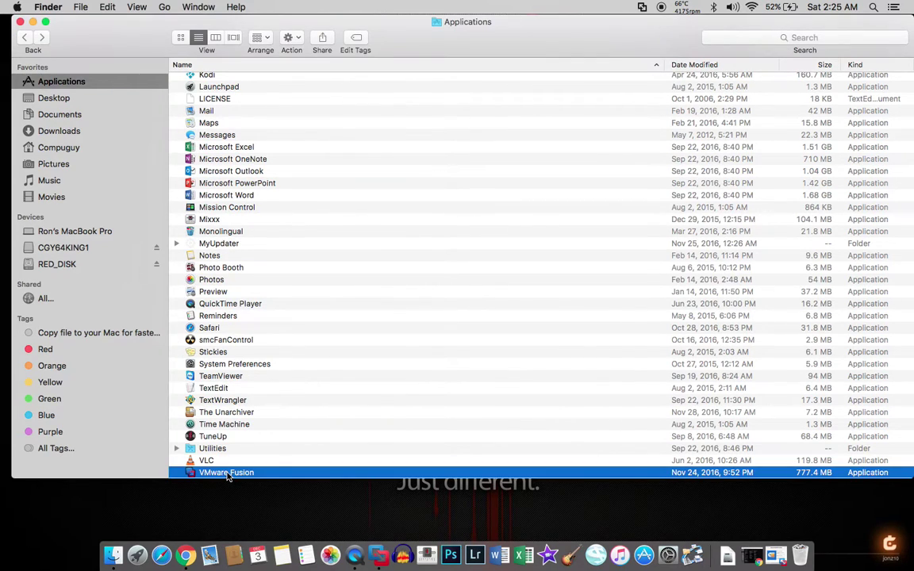
double_click(227, 474)
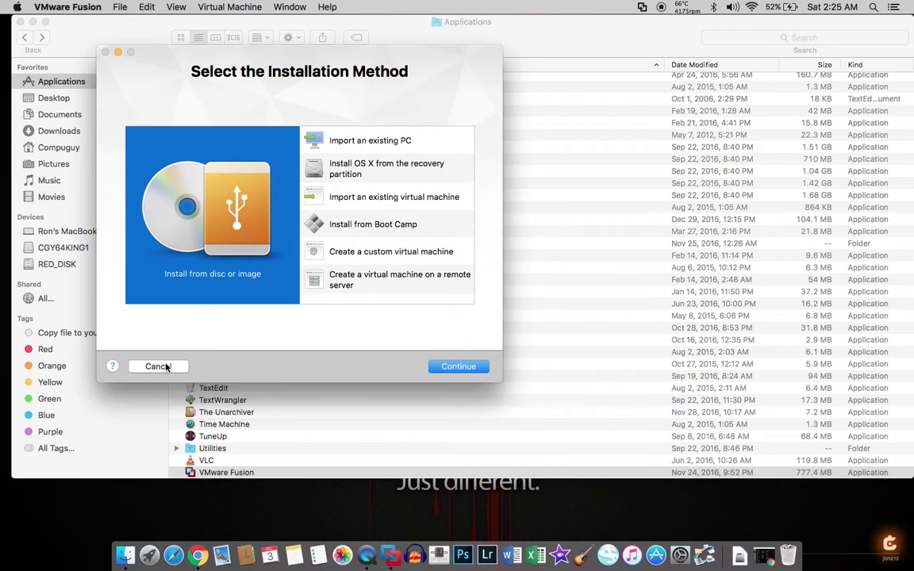
left_click(158, 367)
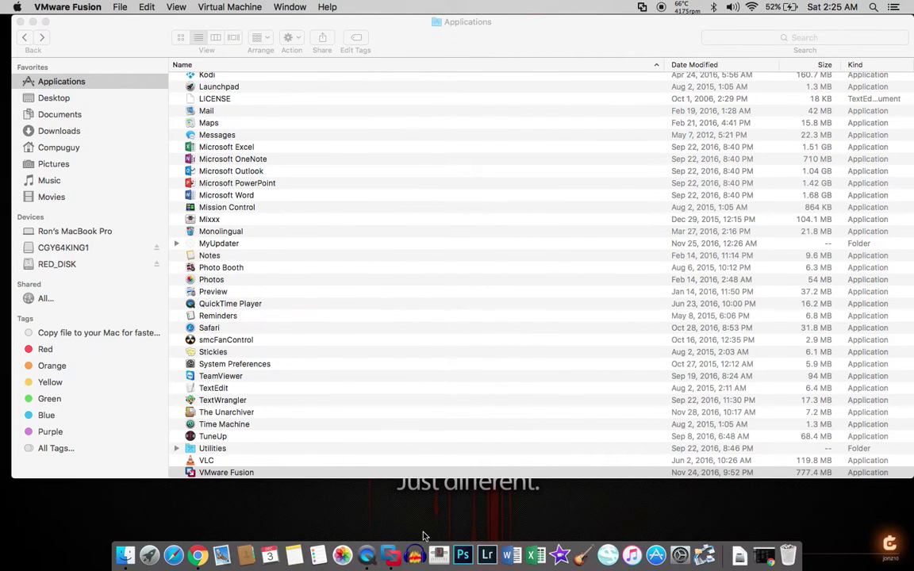
left_click(389, 556)
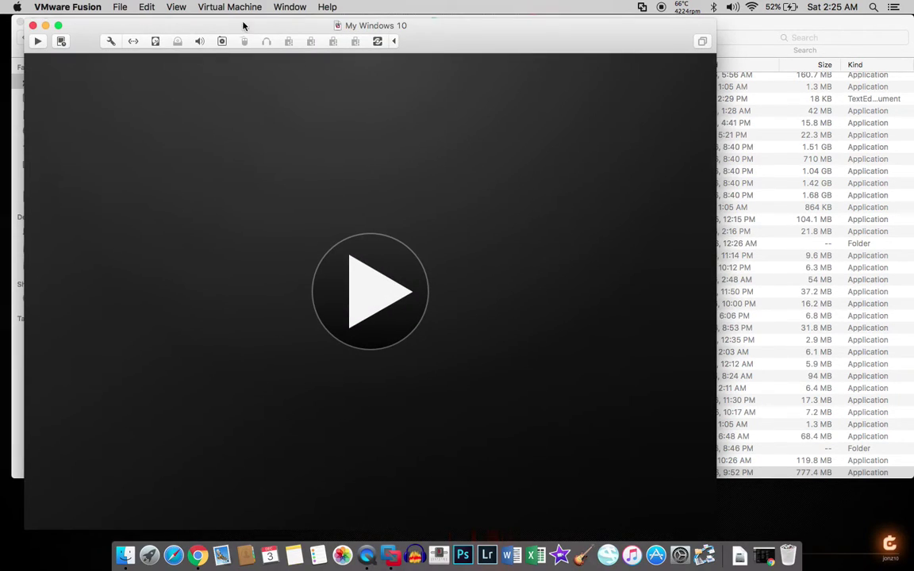
Close the snapshots window and open Window > Virtual Machine Library showing My Windows 10
left_click(61, 42)
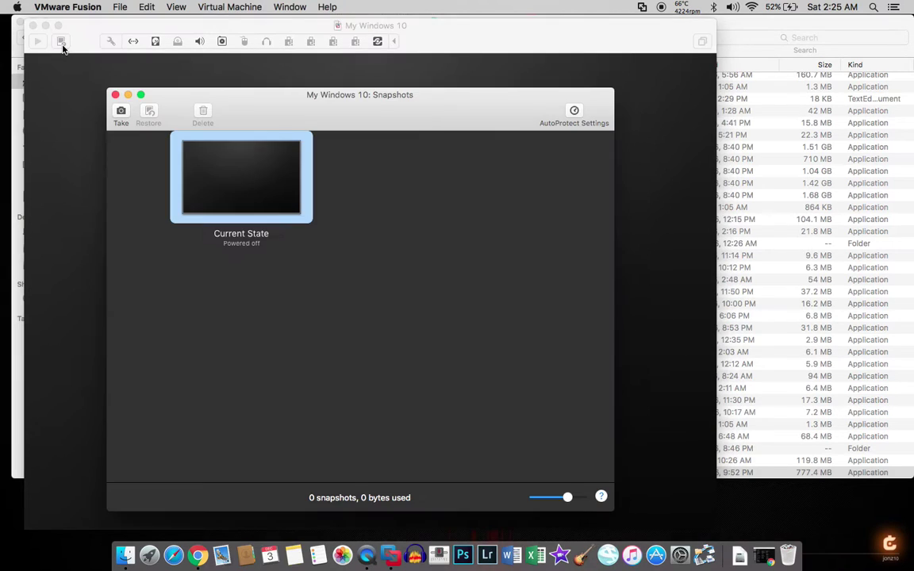
left_click(62, 42)
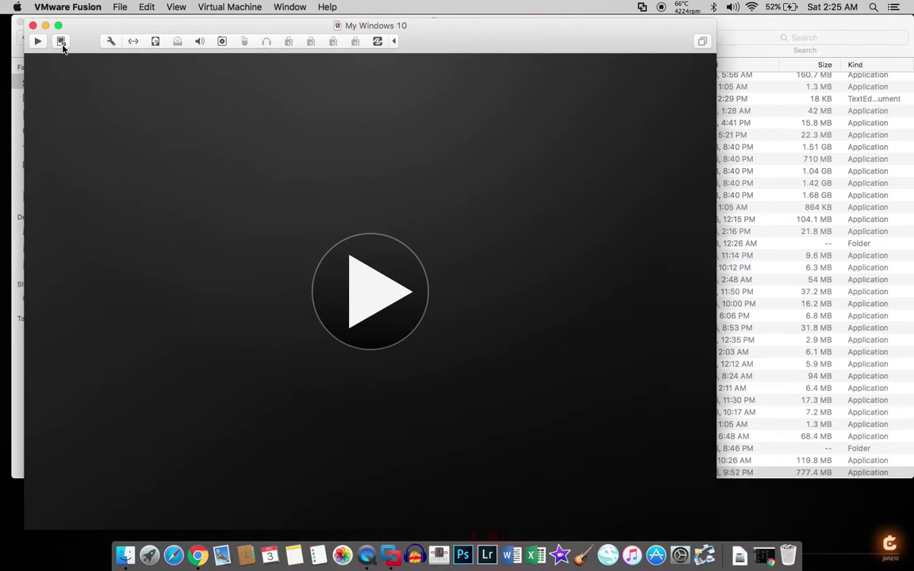
left_click(90, 9)
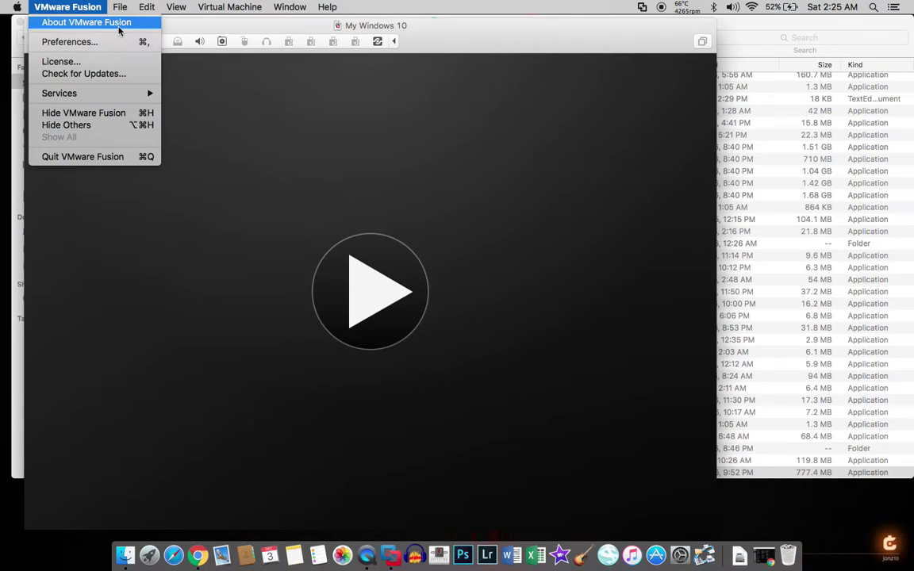
mouse_move(119, 7)
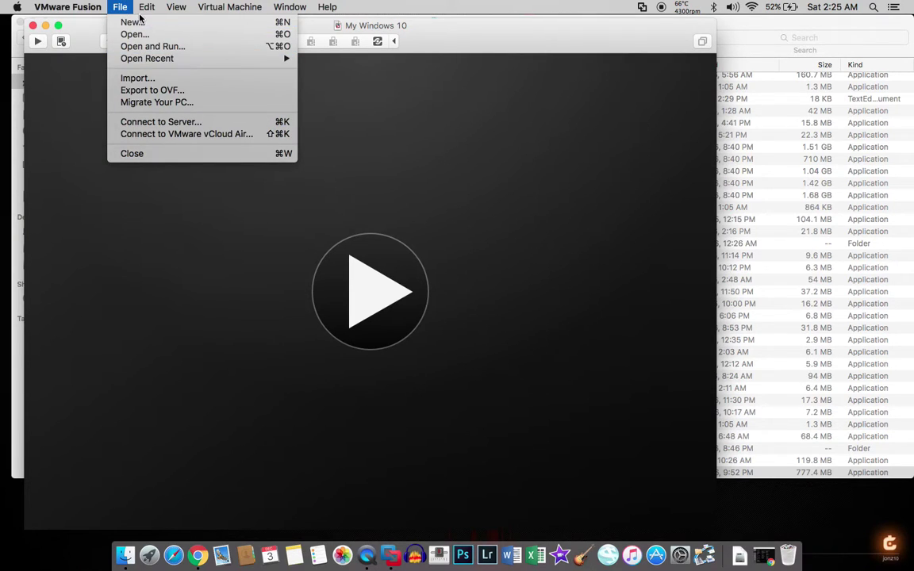
mouse_move(153, 11)
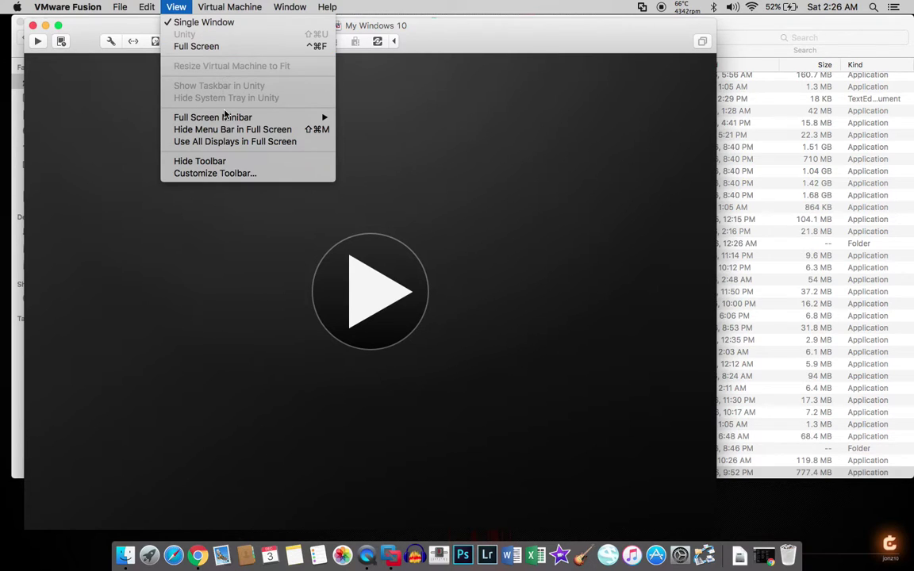
mouse_move(213, 9)
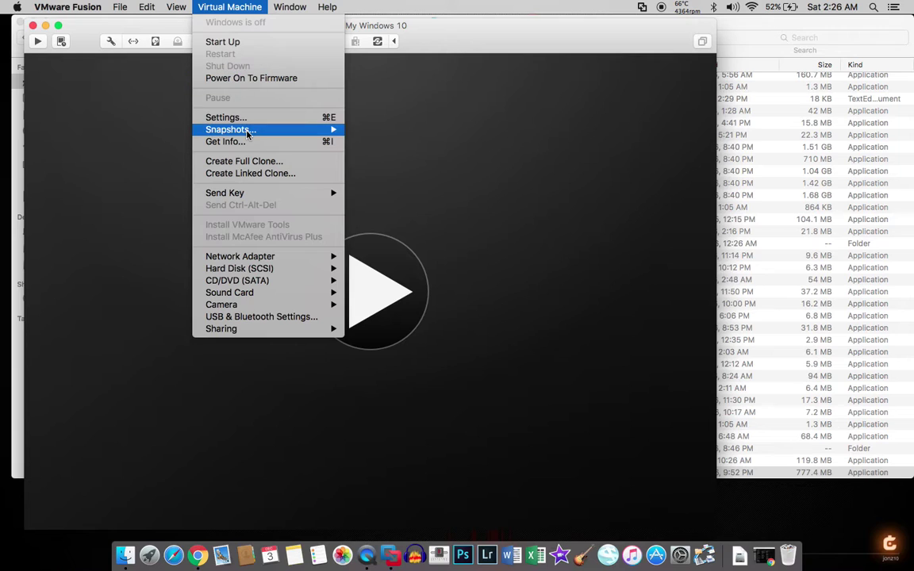
mouse_move(289, 7)
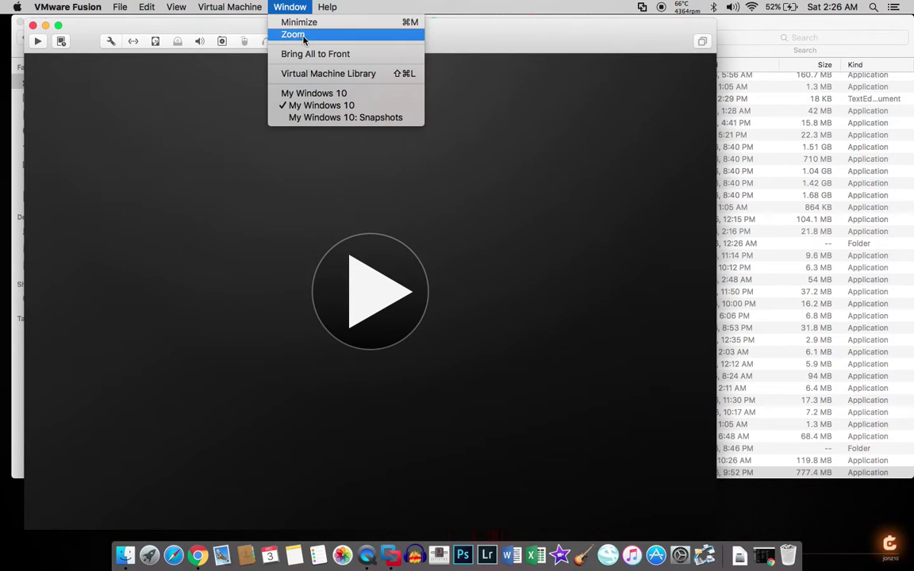
left_click(321, 75)
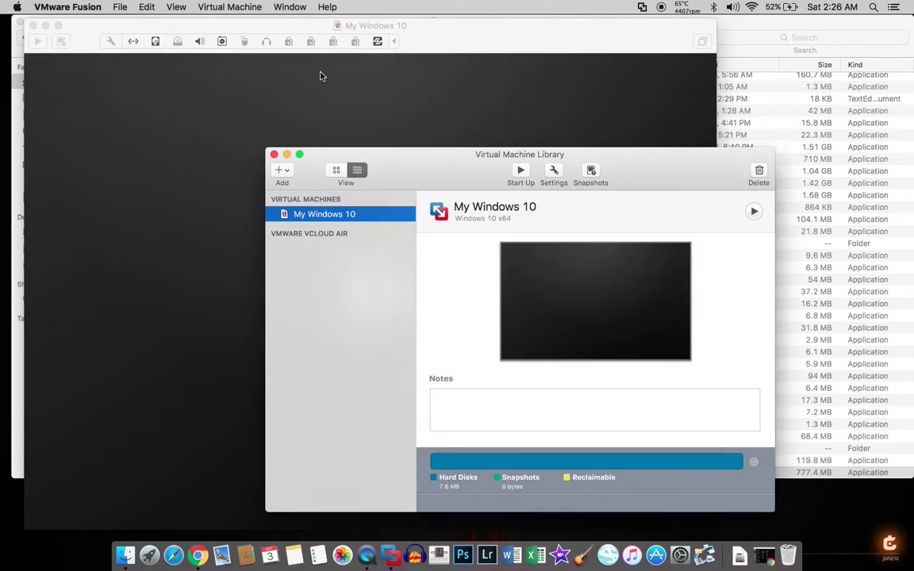
Close the My Windows 10, Snapshots and Finder Applications windows, then move the Library up-left
left_click(33, 26)
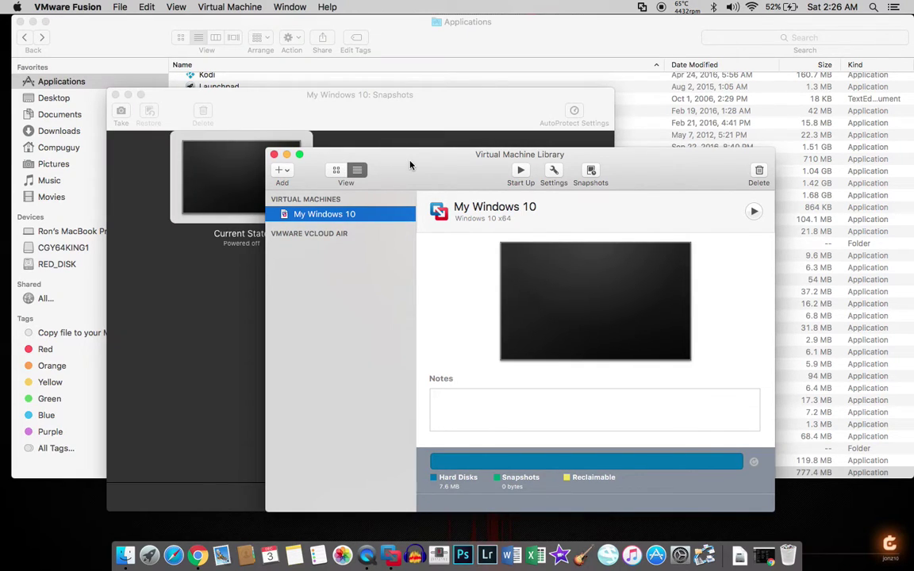
left_click(116, 95)
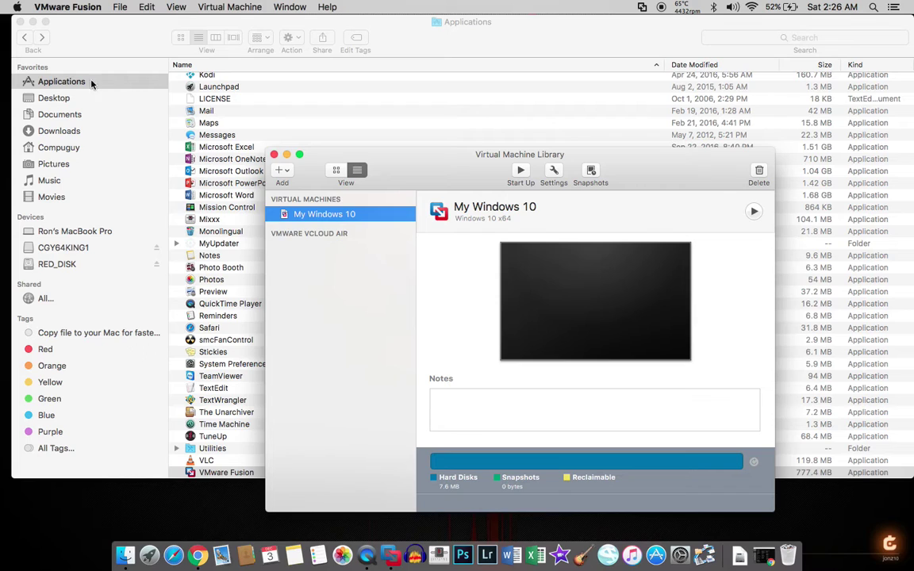
left_click(19, 22)
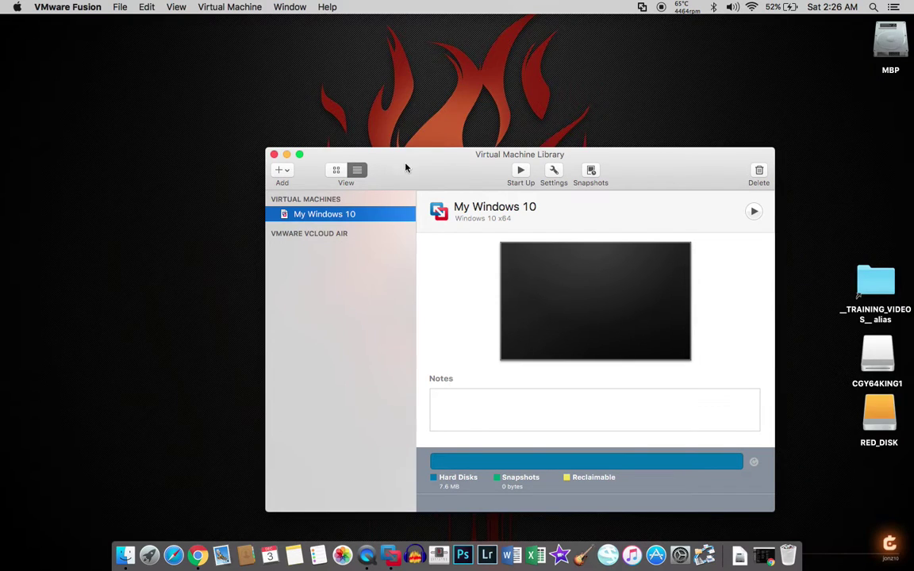
left_click_drag(408, 165, 269, 90)
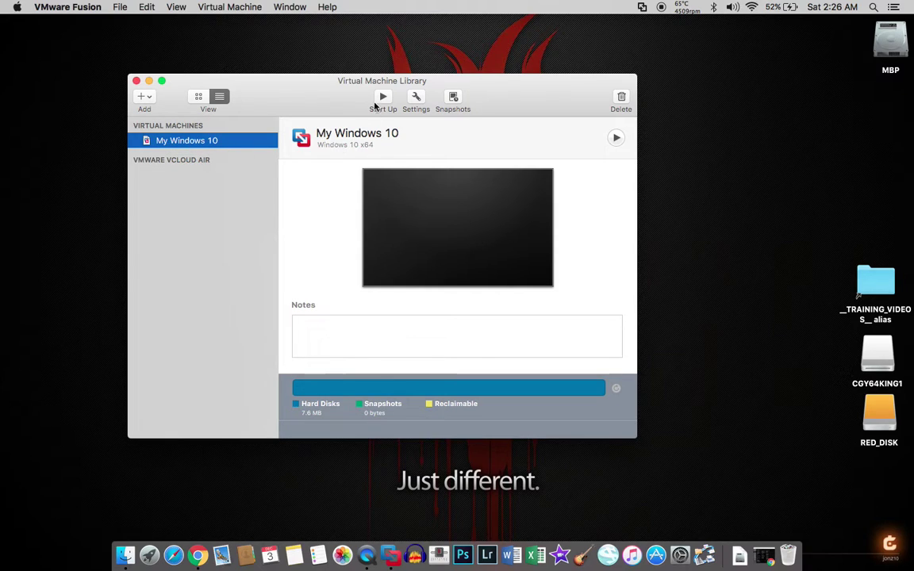
Start My Windows 10, sign in to Windows with the account password, and move its window aside
left_click(383, 99)
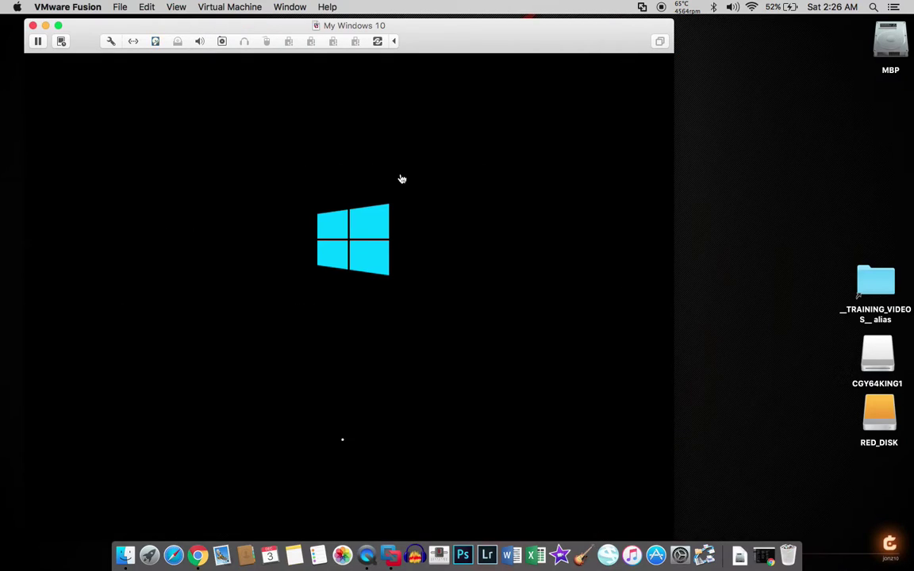
left_click_drag(439, 27, 505, 33)
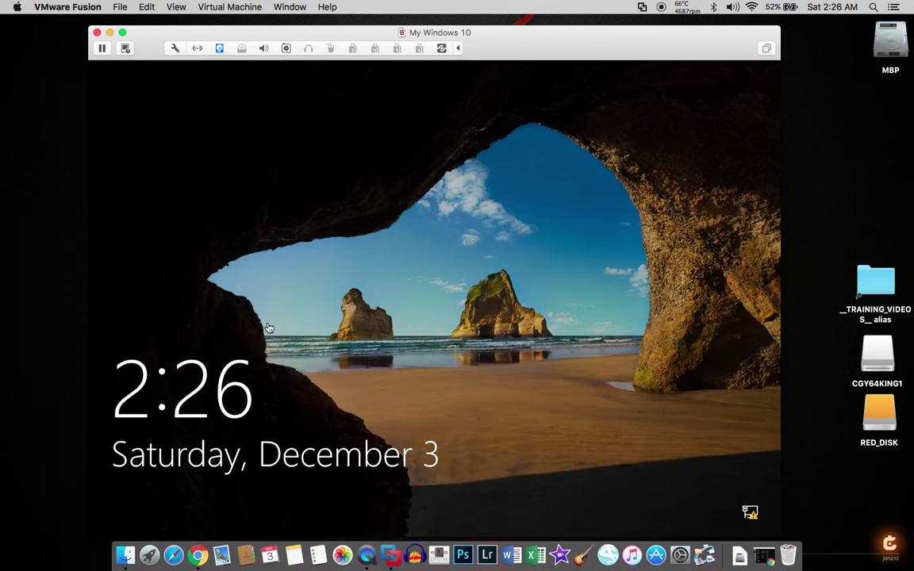
left_click(413, 270)
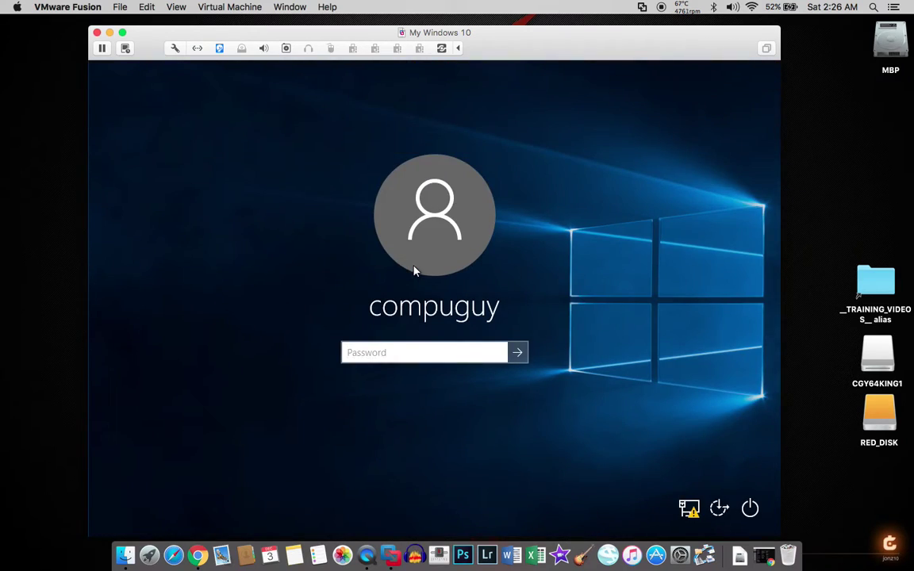
type("••••••••")
key("Return")
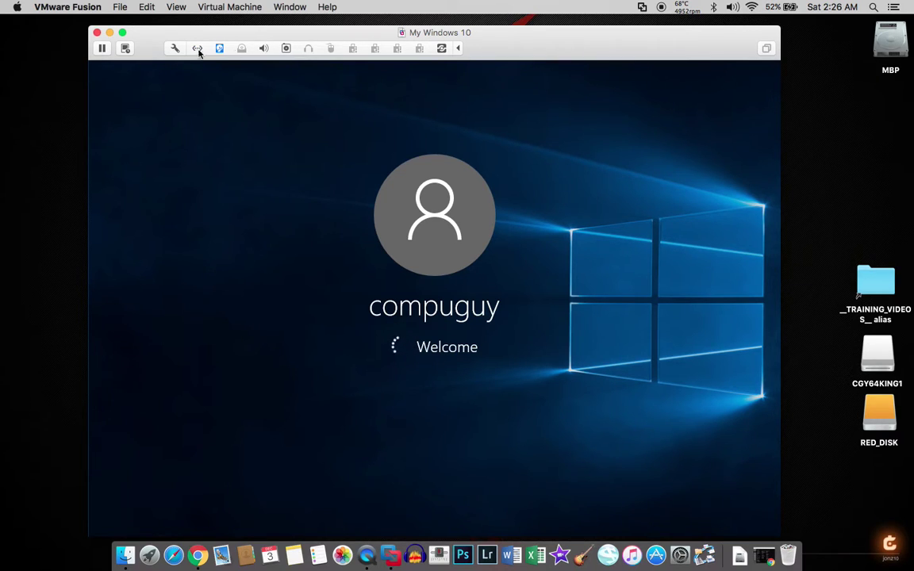
left_click_drag(157, 40, 181, 40)
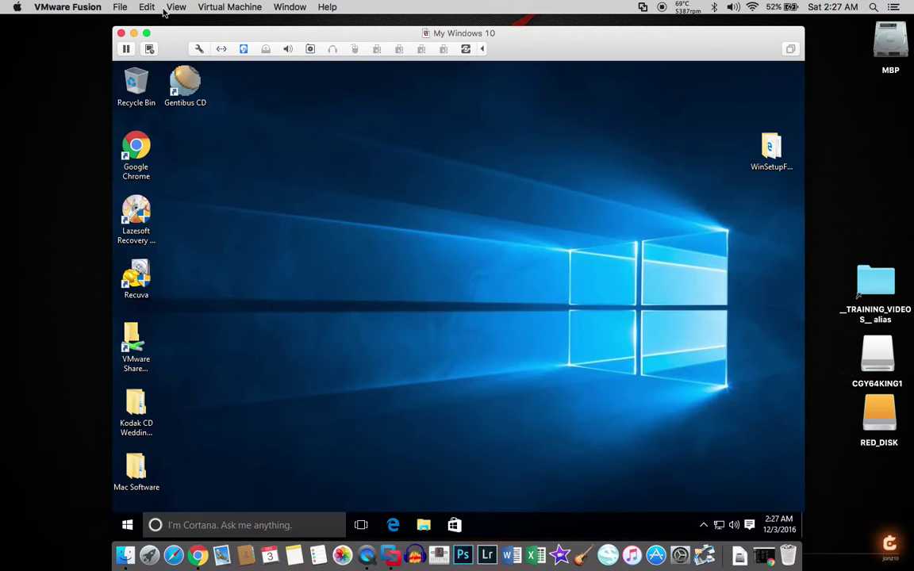
Put My Windows 10 in full screen and minimize the Virtual Machine Library on the Mac desktop
left_click(173, 7)
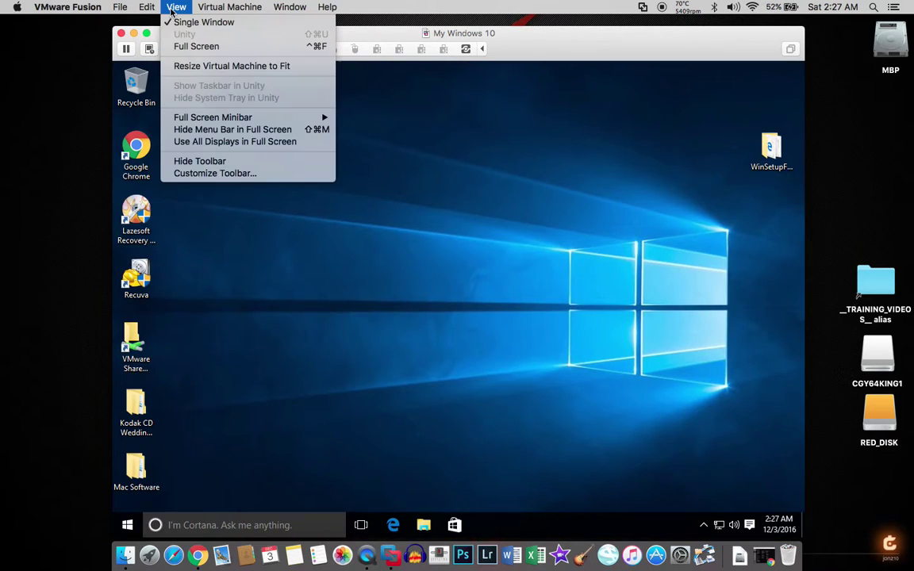
left_click(191, 47)
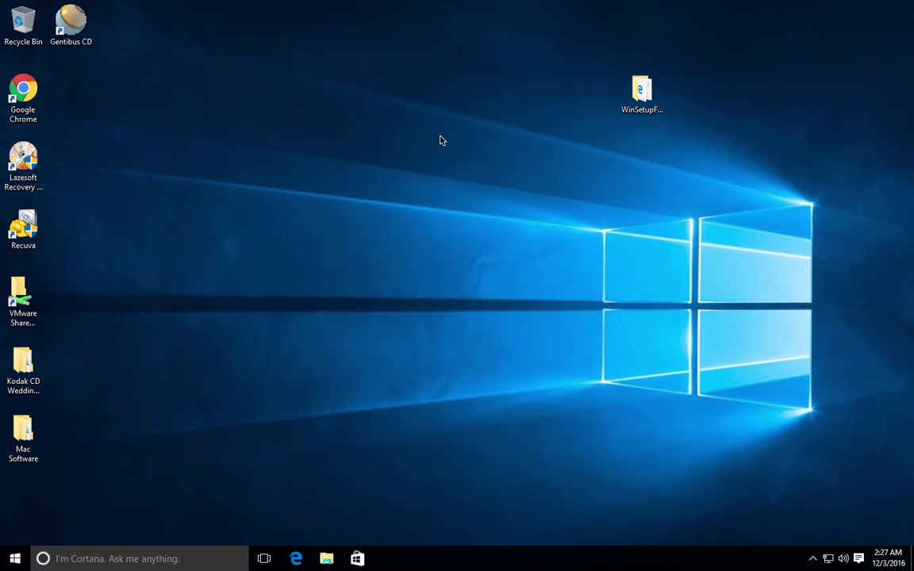
key("ctrl+Left")
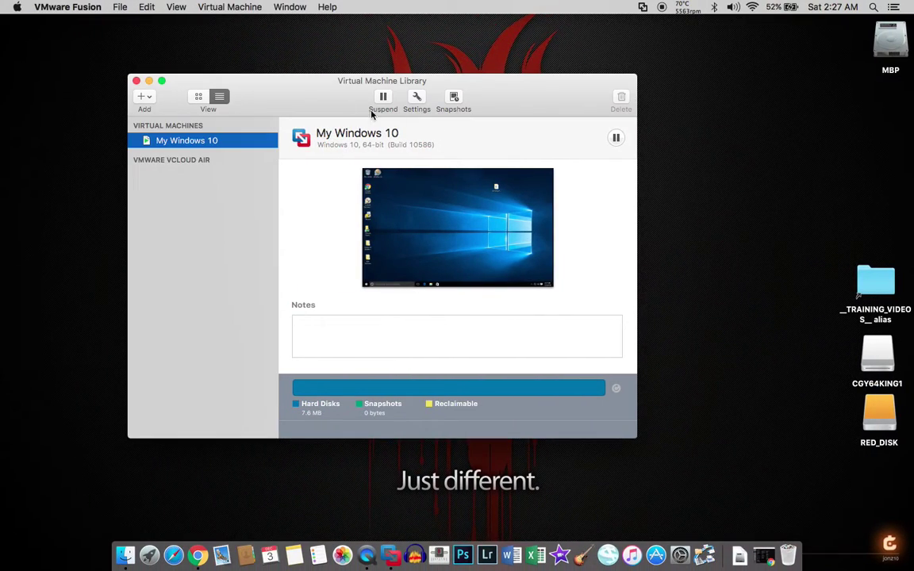
left_click(149, 81)
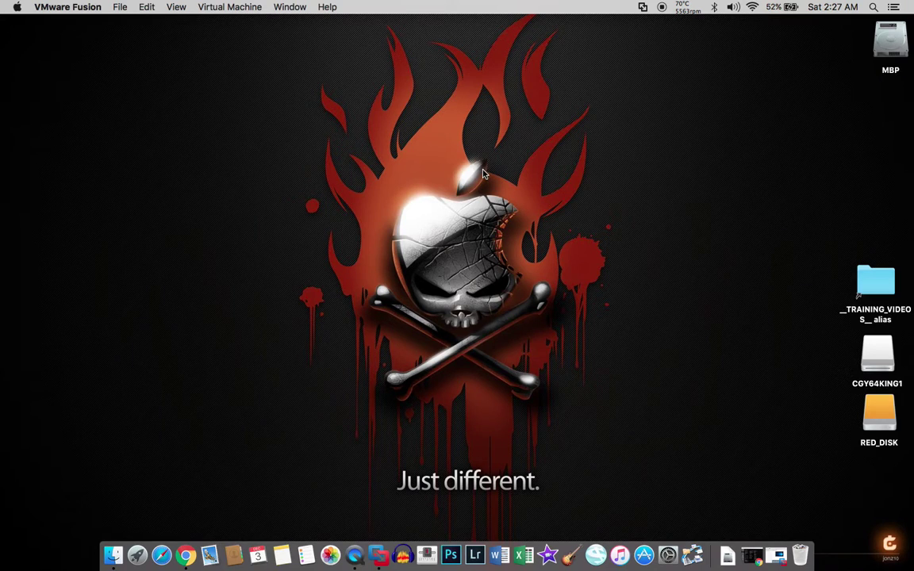
Swipe back and forth between the Mac desktop and the full-screen Windows 10 space
key("ctrl+Right")
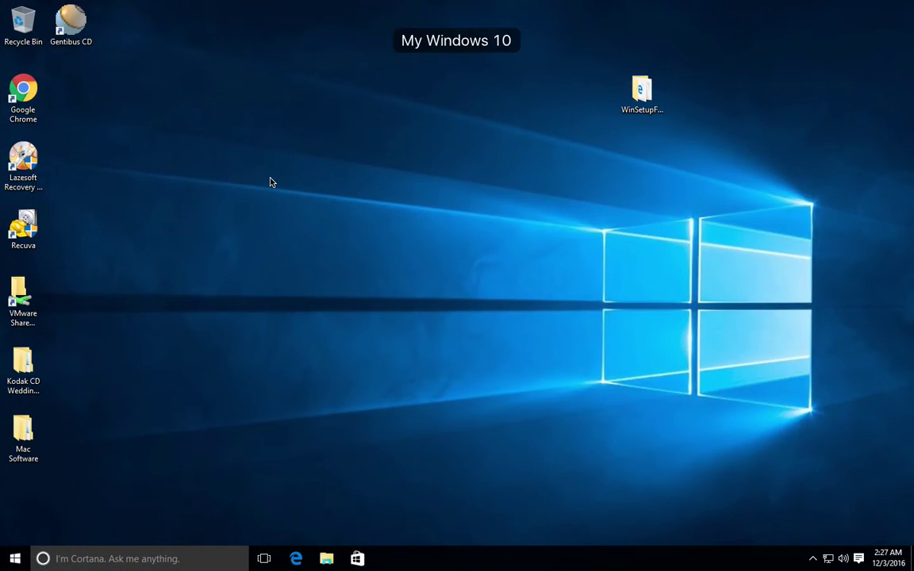
key("ctrl+Left")
key("ctrl+Right")
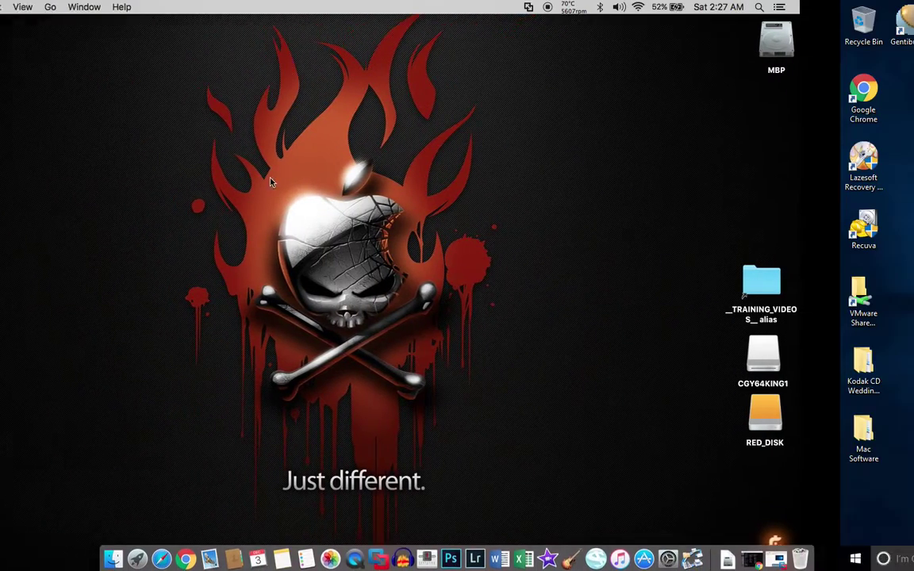
key("ctrl+Left")
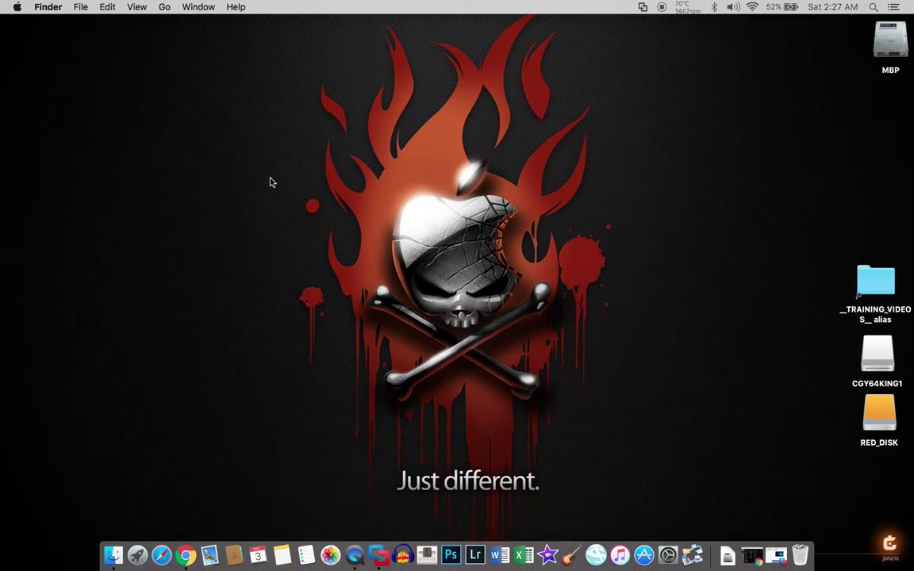
key("ctrl+Right")
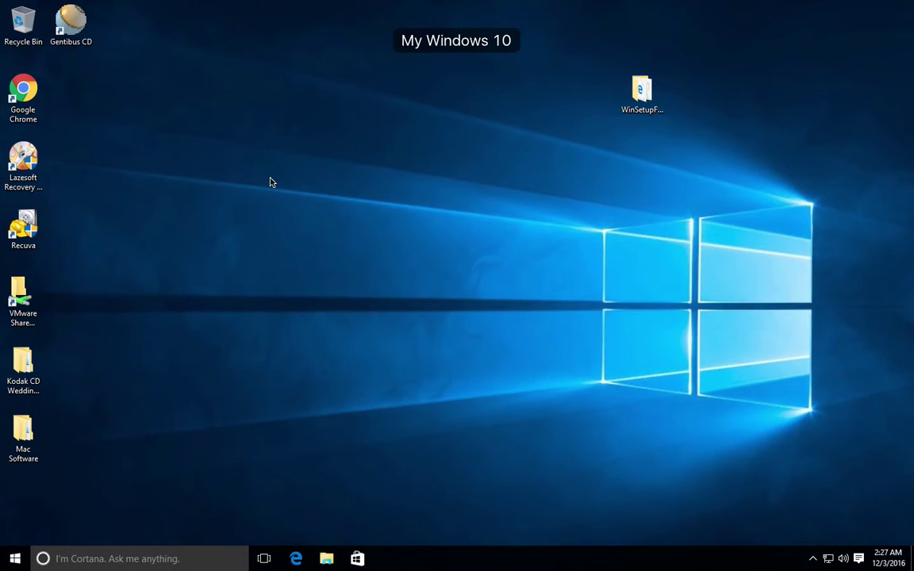
key("ctrl+Left")
key("ctrl+Right")
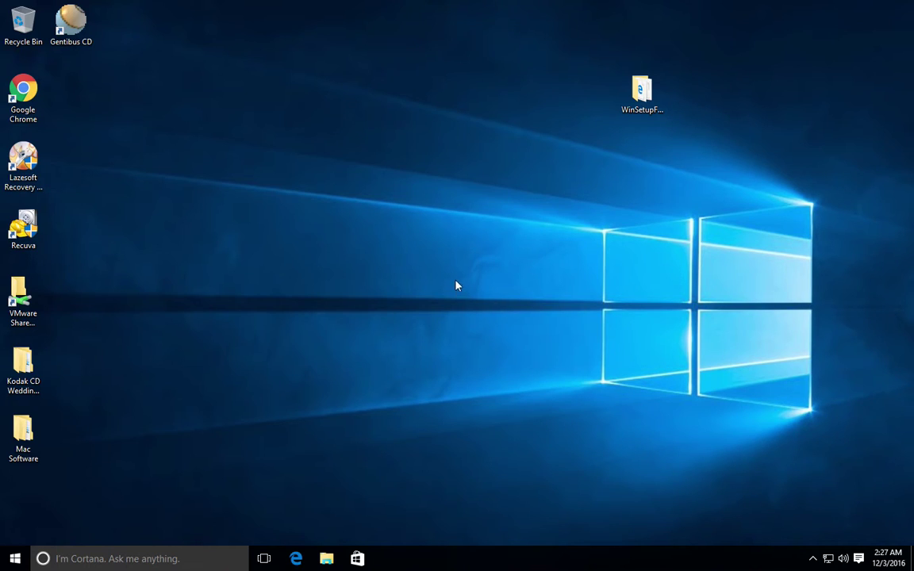
Open Windows Settings from the Start menu, then close it
left_click(16, 560)
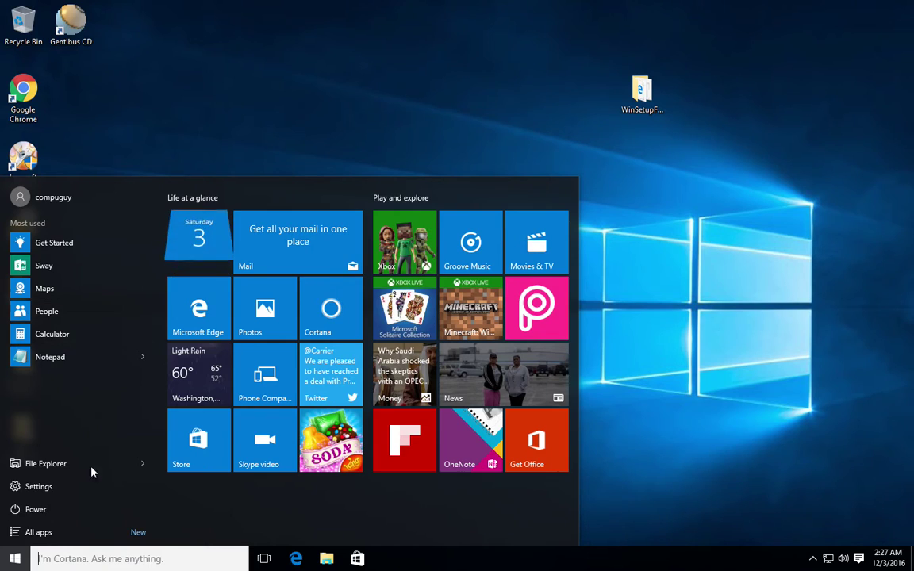
left_click(38, 486)
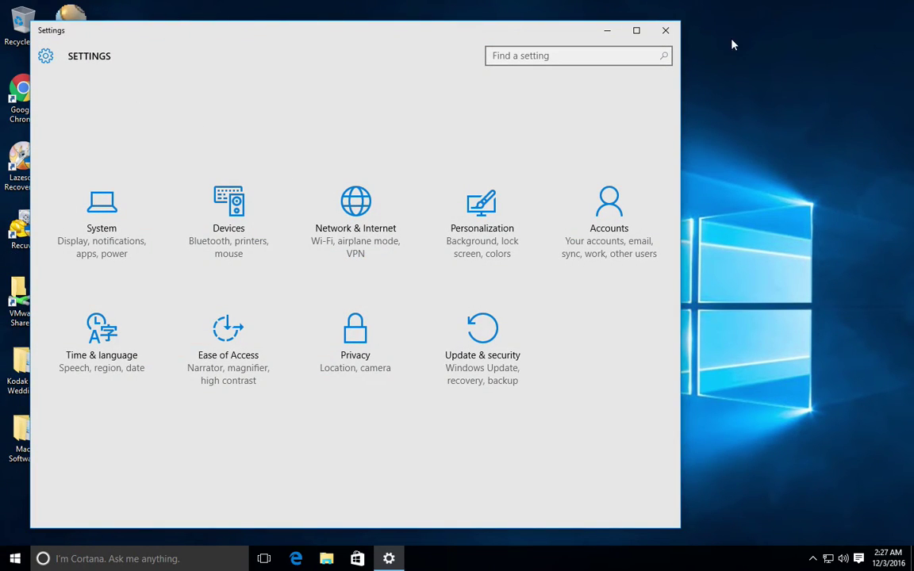
left_click(666, 32)
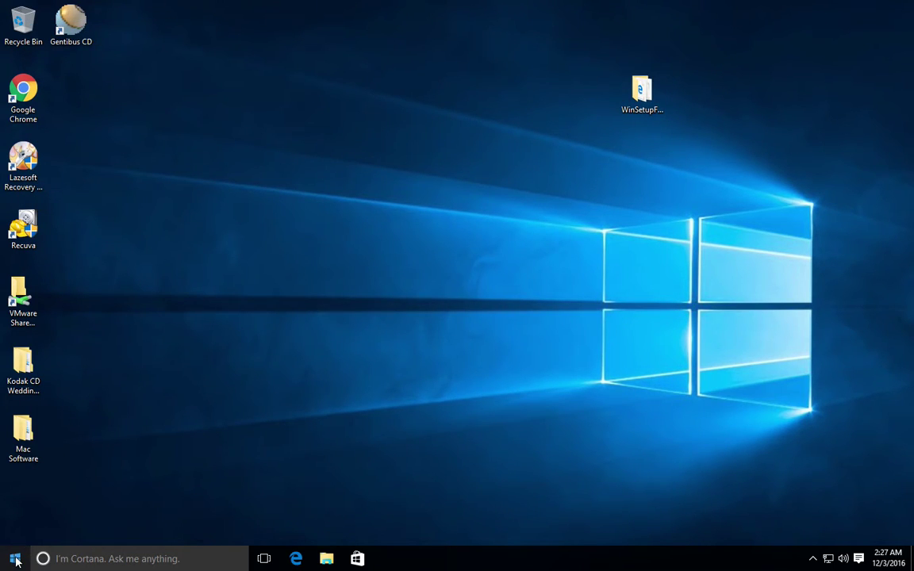
Bring up the Cortana search panel after a look at the Start menu
left_click(81, 563)
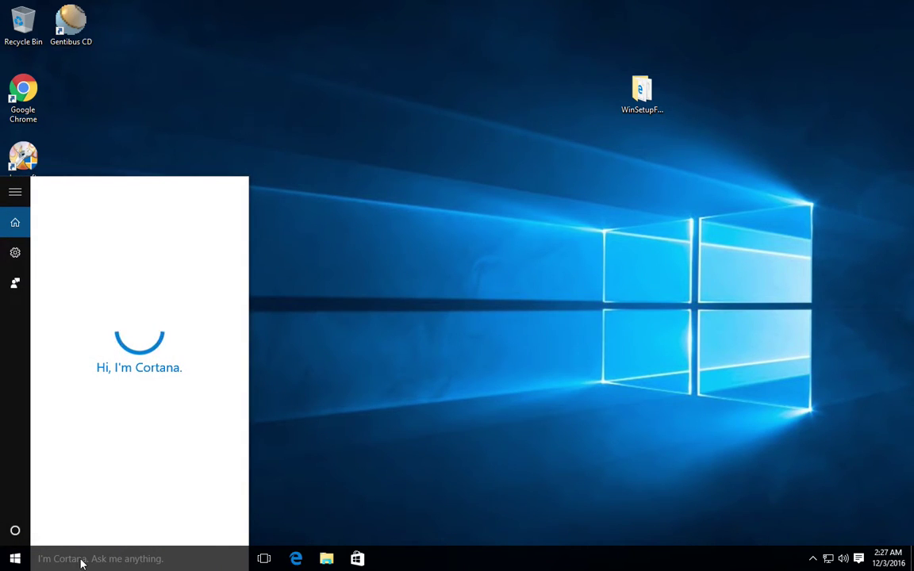
left_click(15, 562)
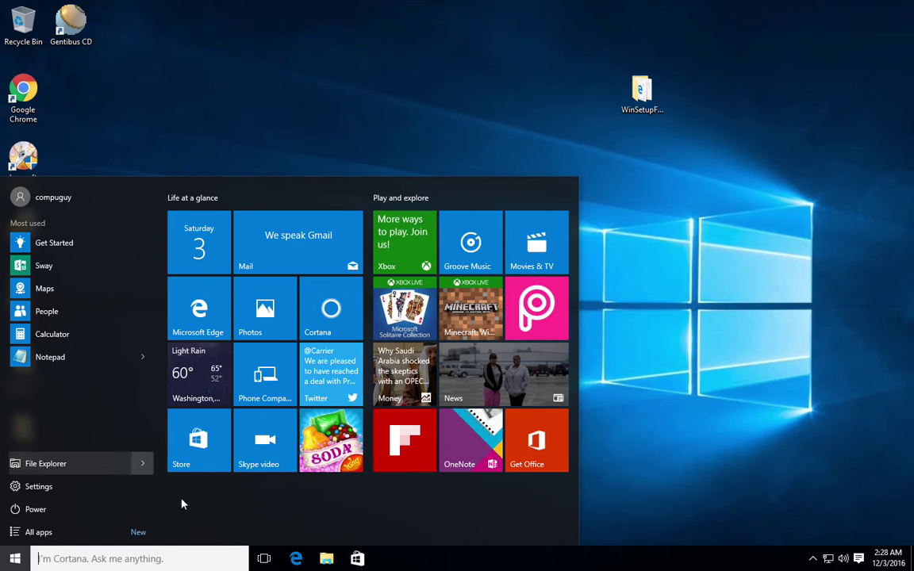
left_click(163, 559)
Search 'control', open Control Panel, and view System (Windows 10 Pro, 2.00 GB RAM, 64-bit)
type("c")
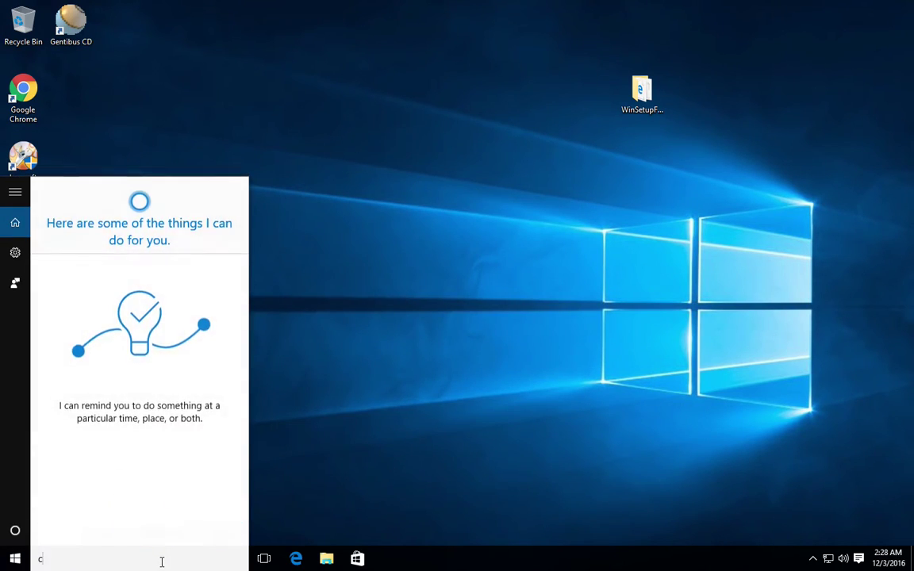
type("ontrol")
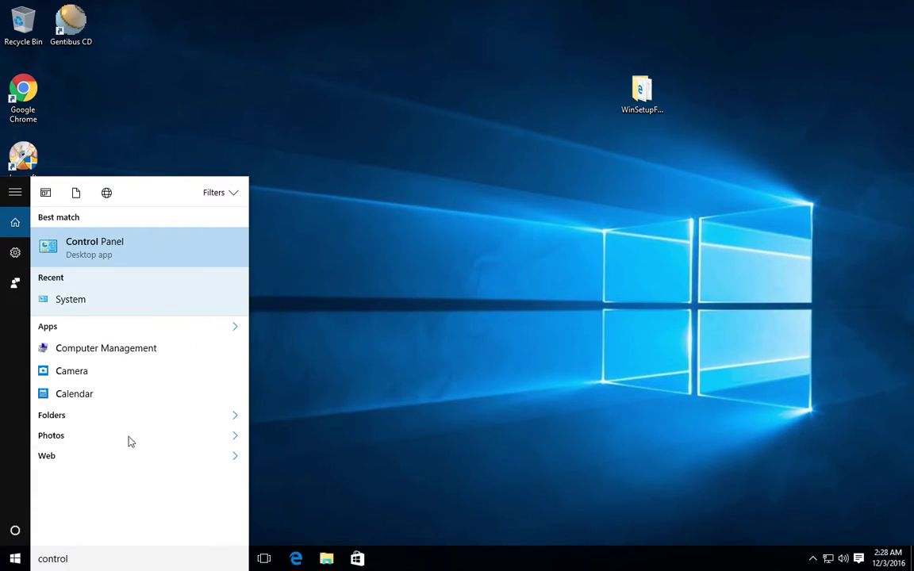
left_click(105, 256)
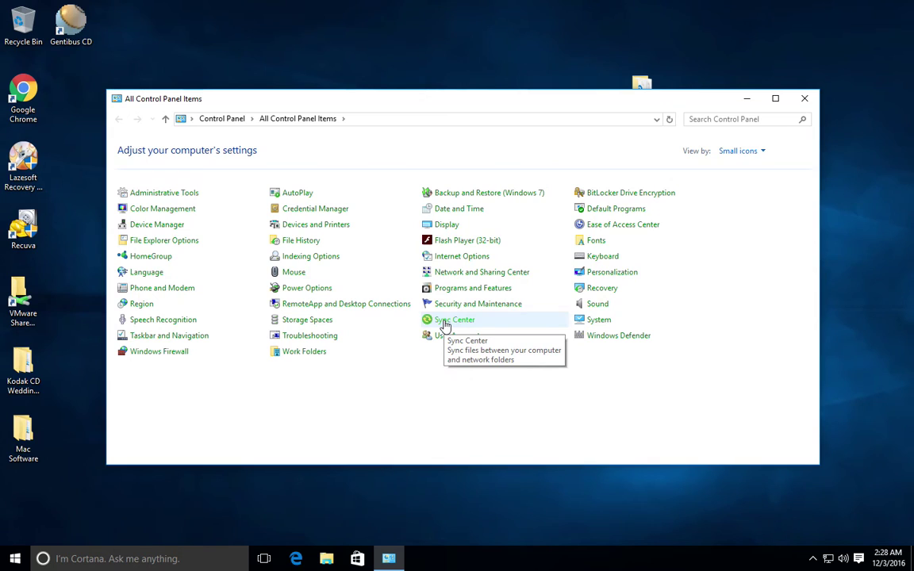
left_click(598, 320)
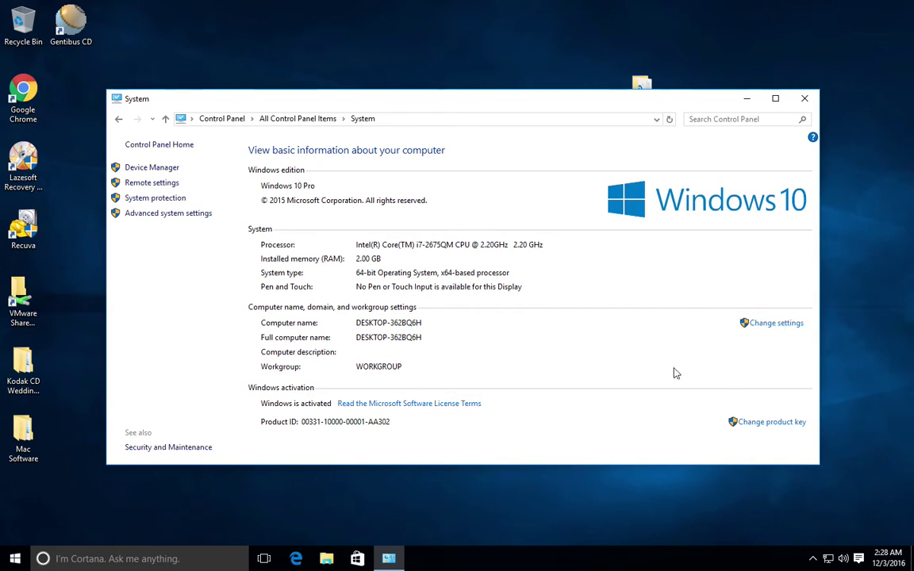
In Device Manager, expand Processors, Disk drives, Computer and Network adapters (i7-2675QM, Intel 82574L)
left_click(151, 167)
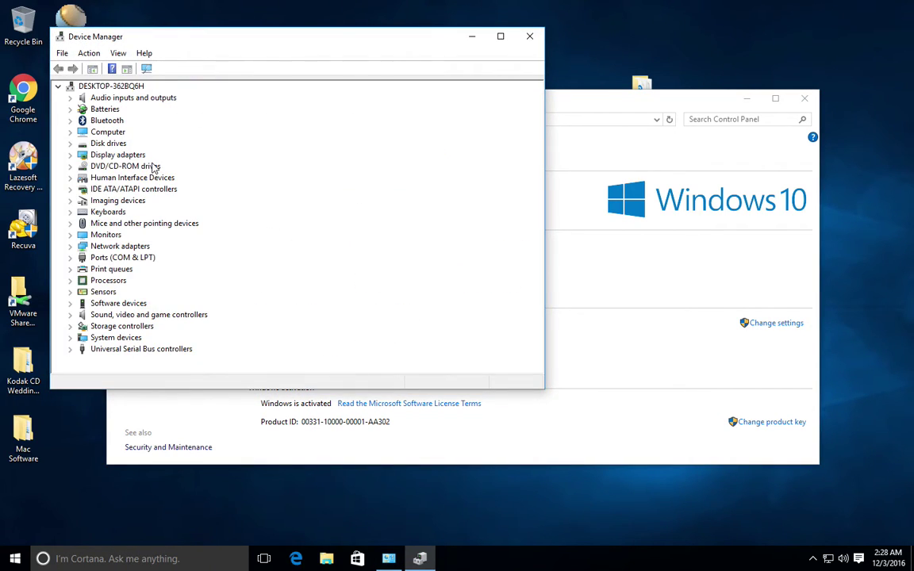
double_click(112, 281)
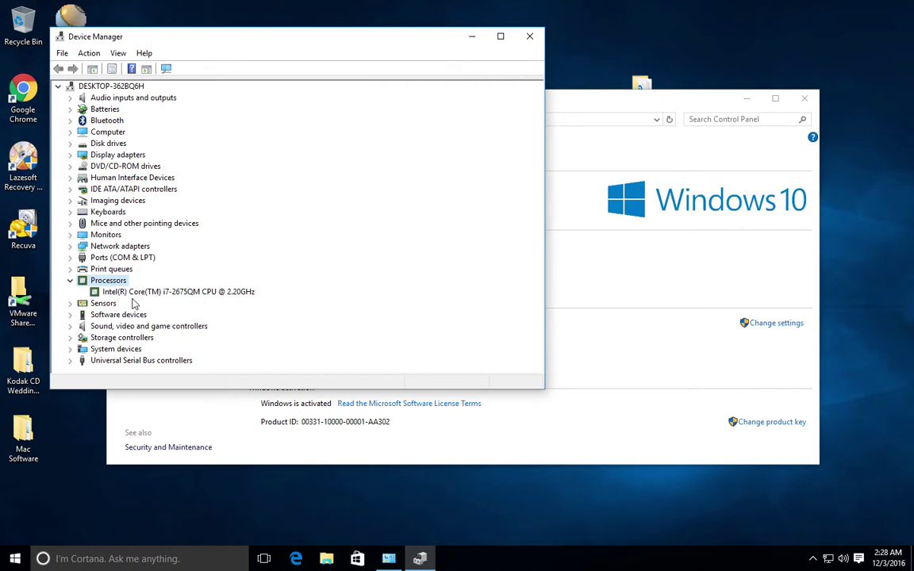
double_click(105, 145)
left_click(117, 156)
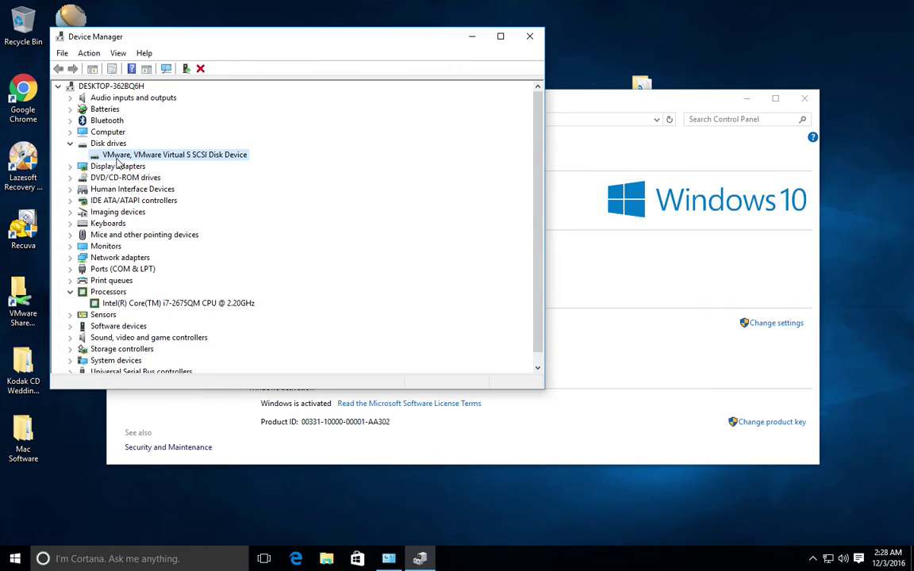
double_click(111, 132)
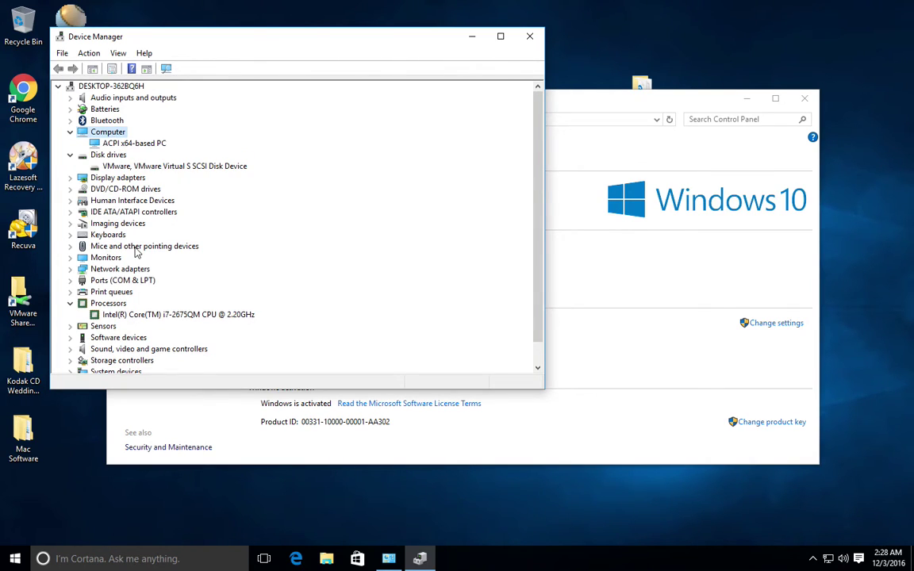
double_click(116, 268)
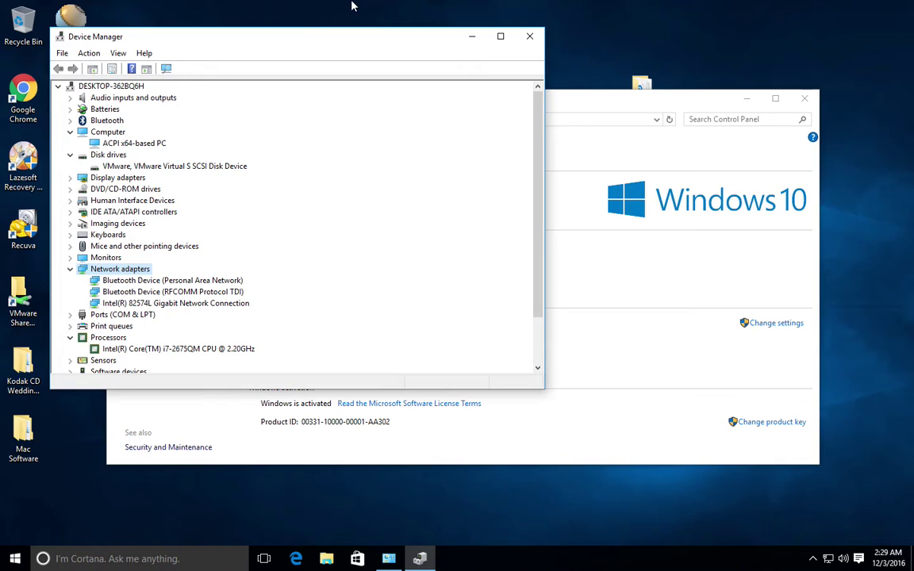
mouse_move(353, 5)
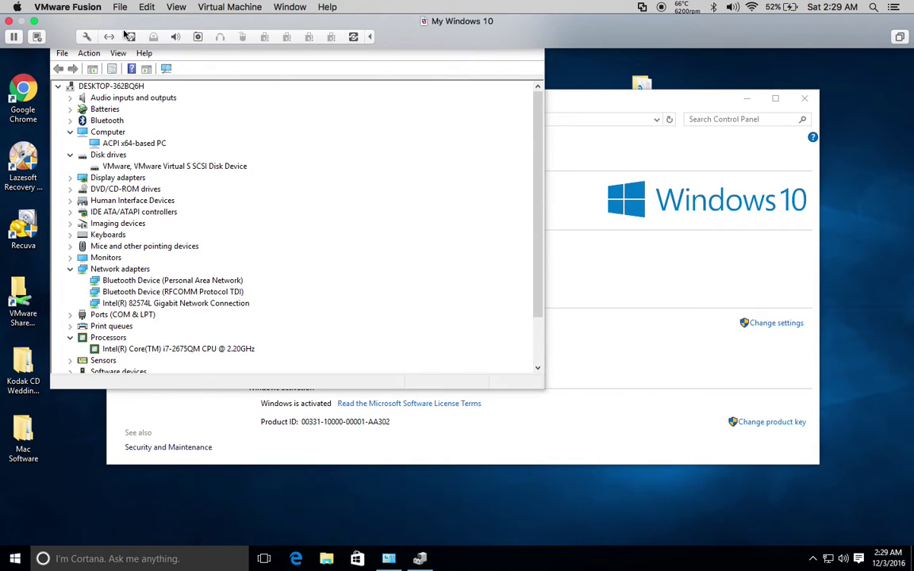
Check Processors & Memory (1 core, 2048 MB), then close the settings and Device Manager
left_click(86, 37)
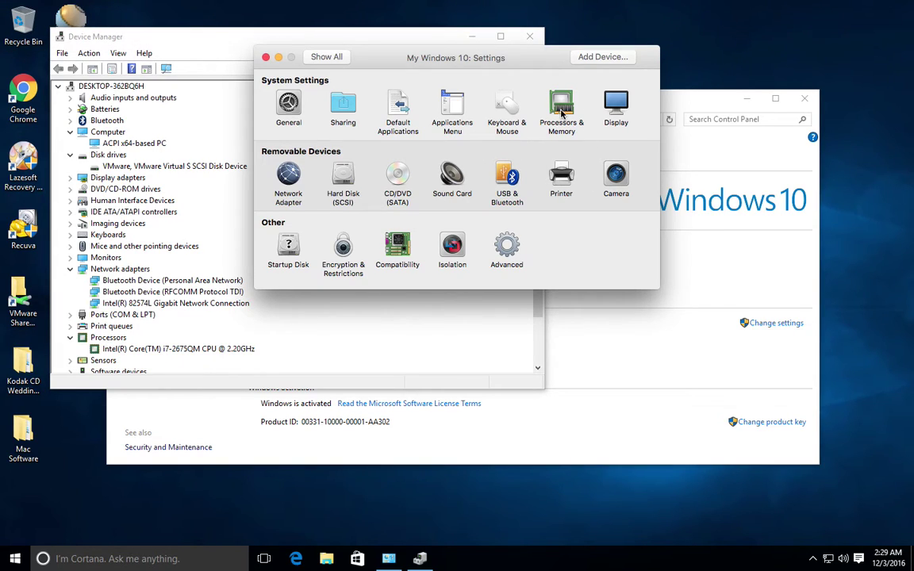
left_click(546, 127)
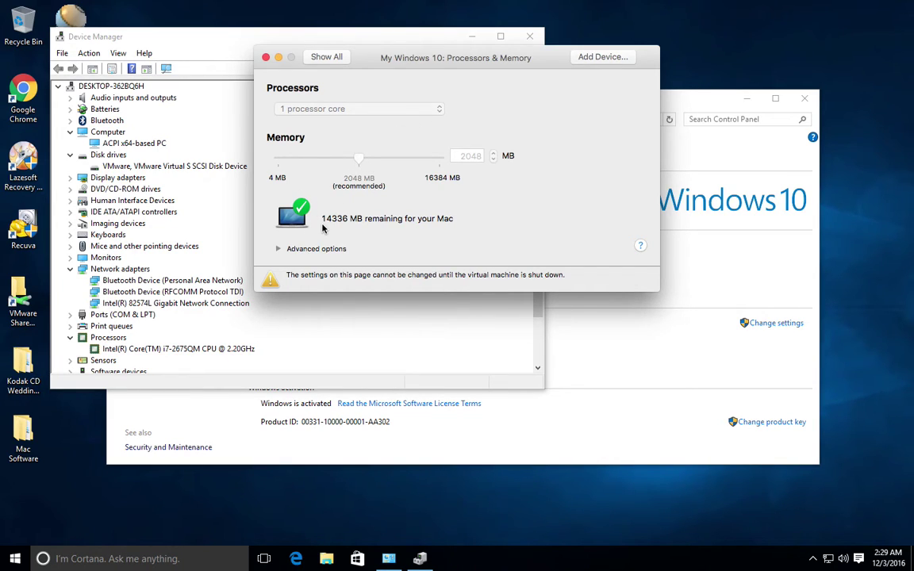
left_click(266, 58)
left_click(64, 43)
double_click(64, 44)
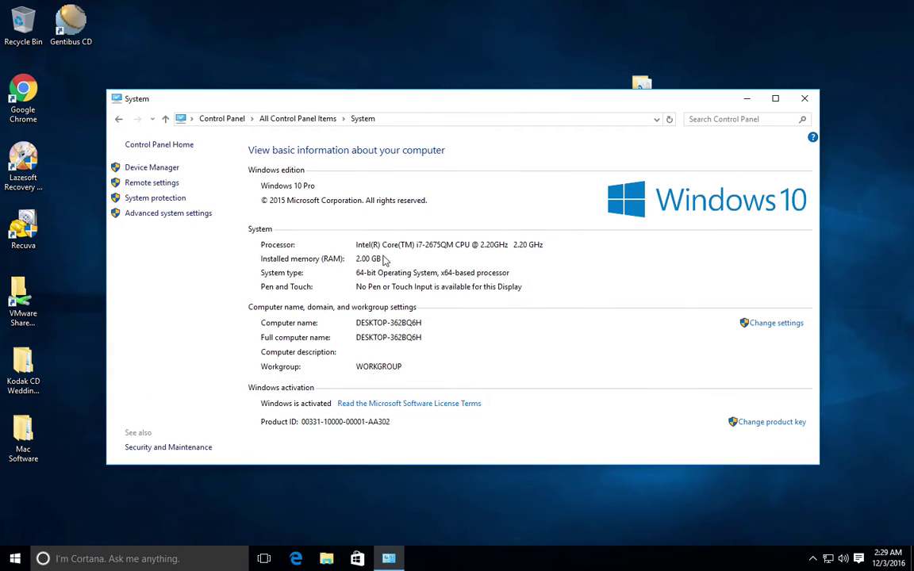
Shut down Windows from the Start menu's Power options
left_click(15, 562)
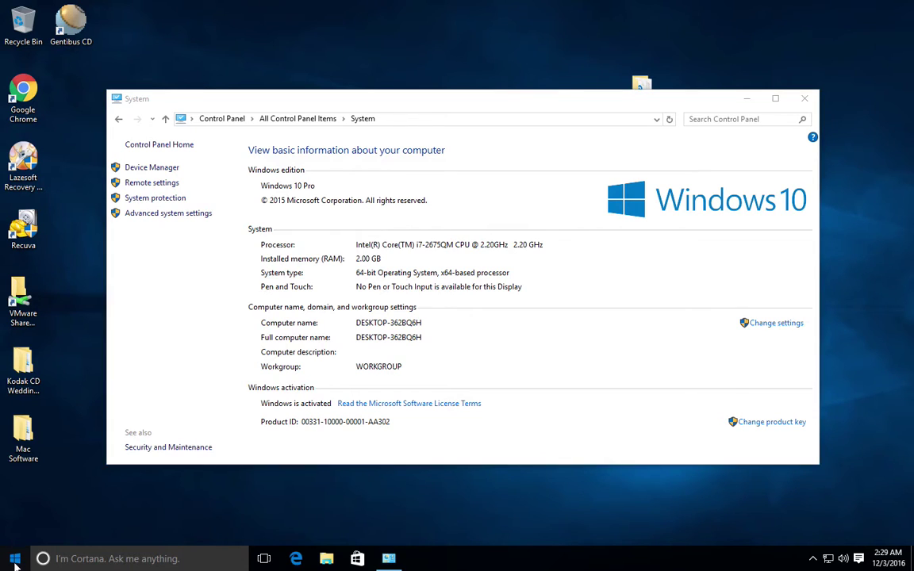
left_click(36, 512)
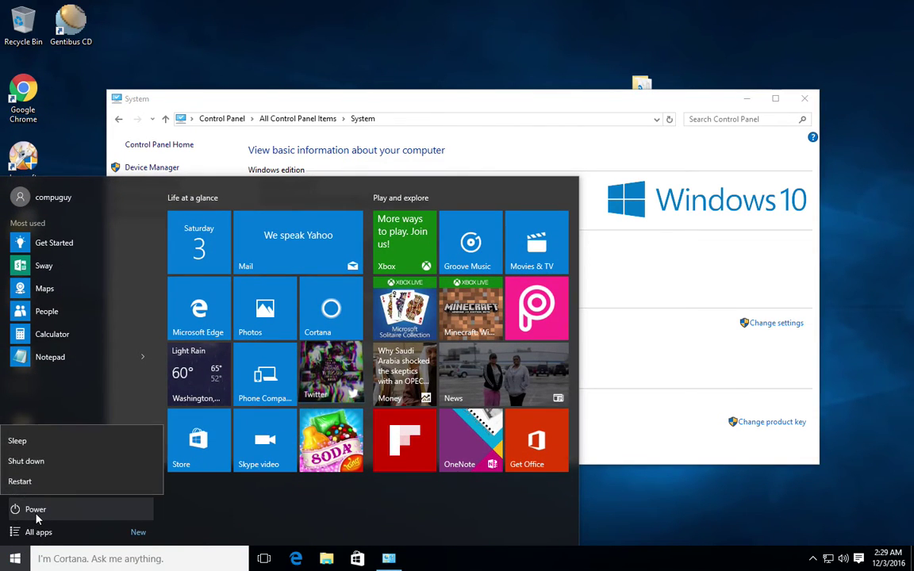
left_click(39, 465)
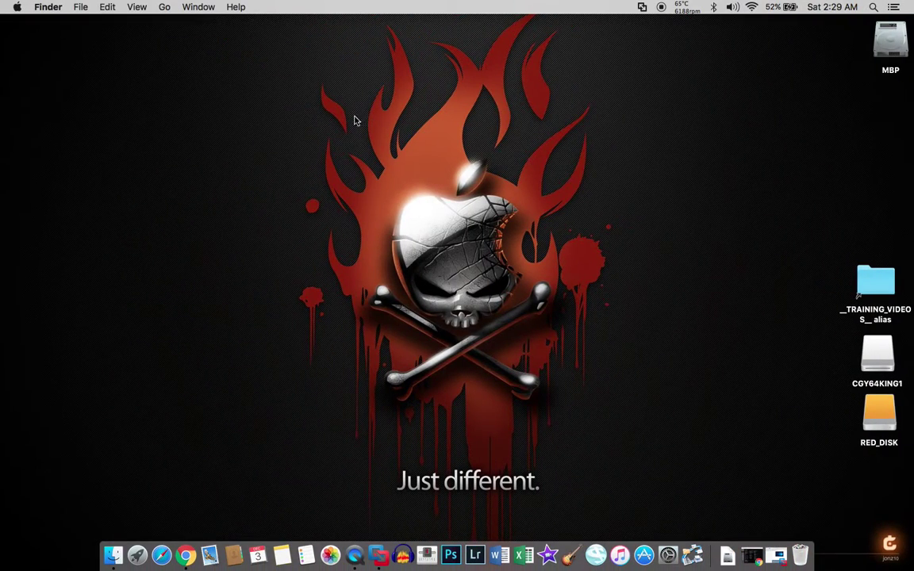
Switch between the macOS desktop and the full-screen virtual machine space
key("ctrl+Right")
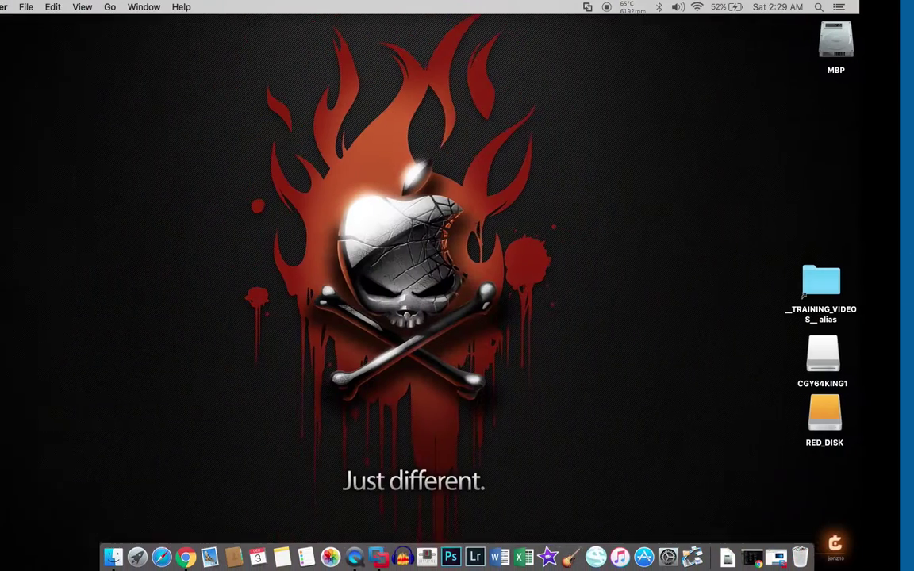
left_click(379, 555)
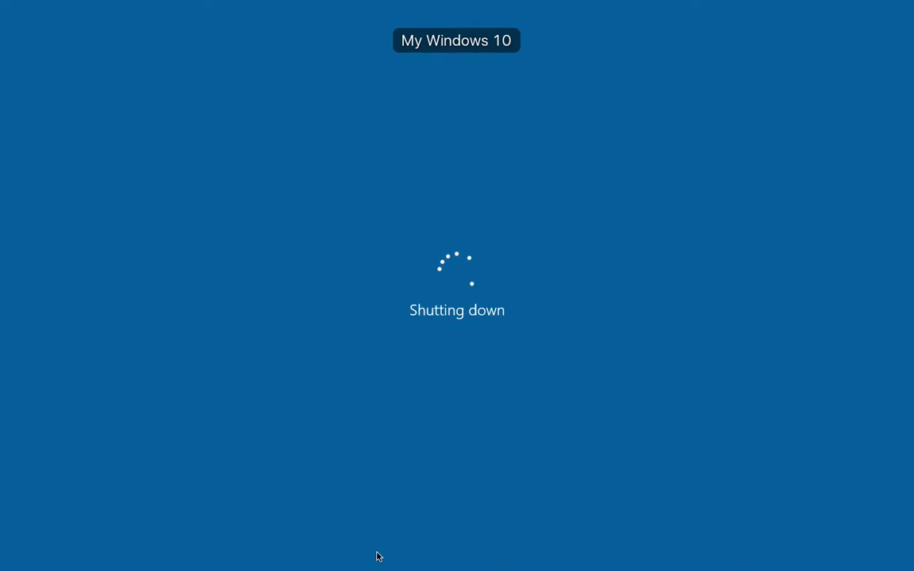
key("ctrl+Left")
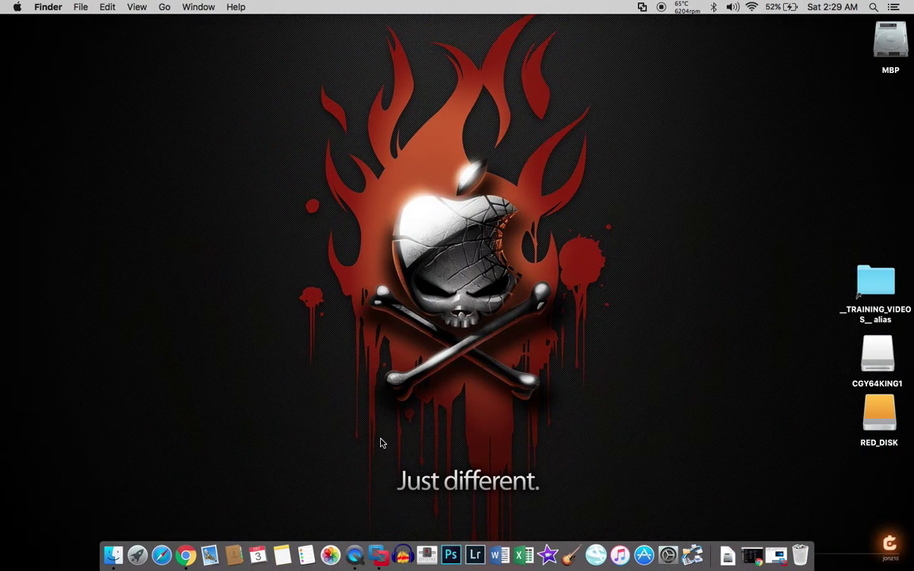
left_click(378, 557)
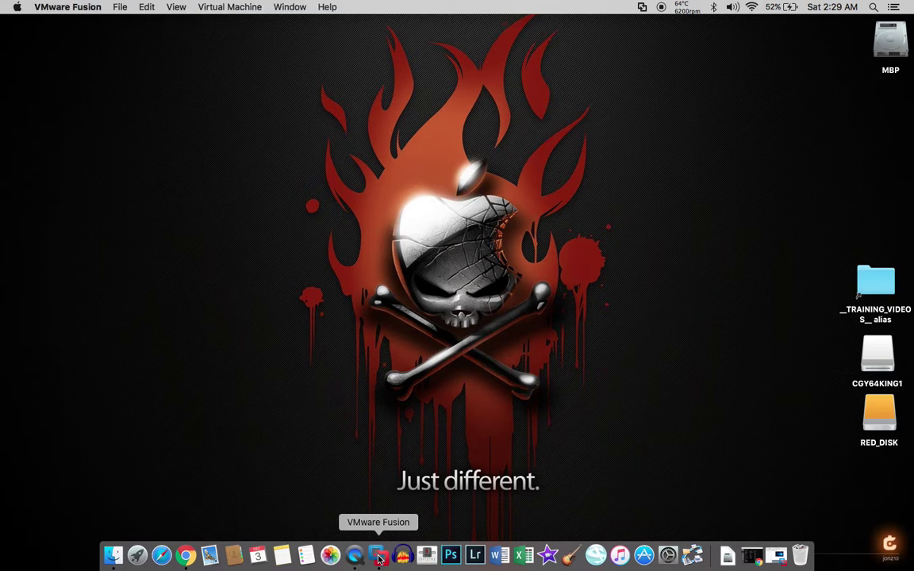
Switch My Windows 10 from full screen to a single window
mouse_move(400, 4)
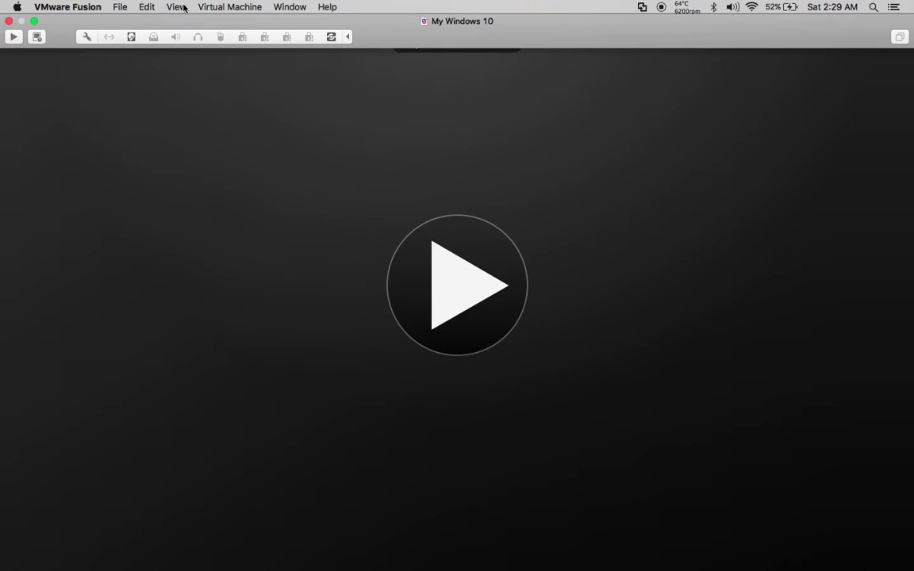
left_click(178, 7)
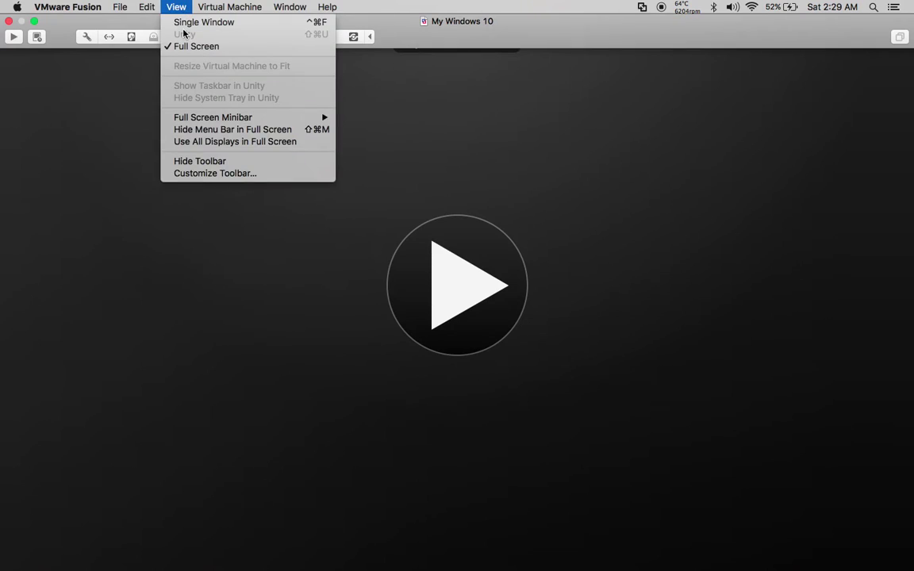
left_click(181, 22)
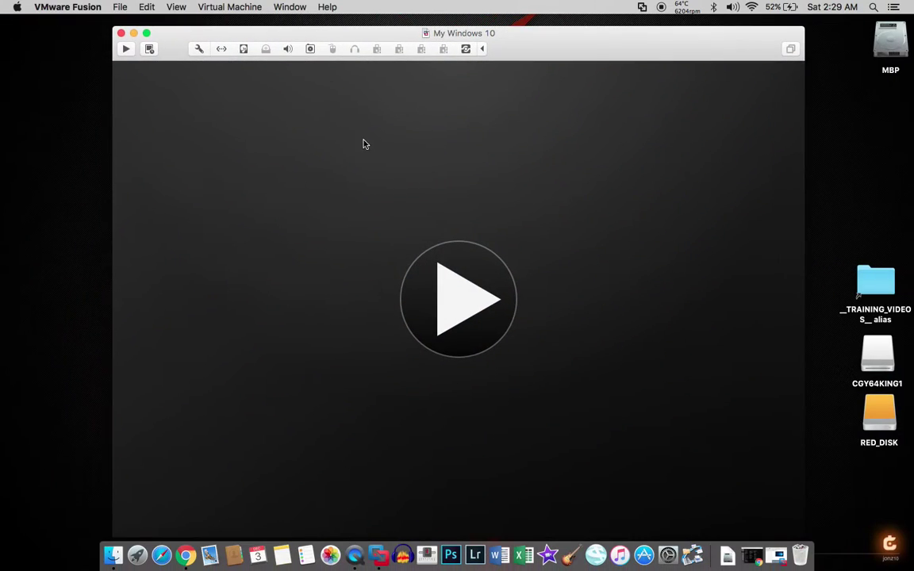
In Processors & Memory, nudge memory to 2056 MB and back to 2048 MB, keeping 1 core
left_click(199, 50)
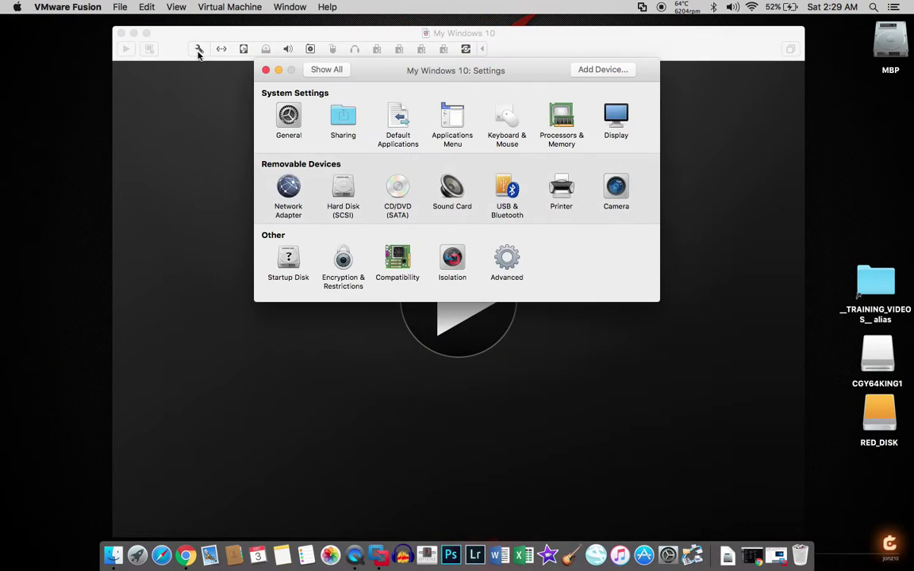
left_click(577, 126)
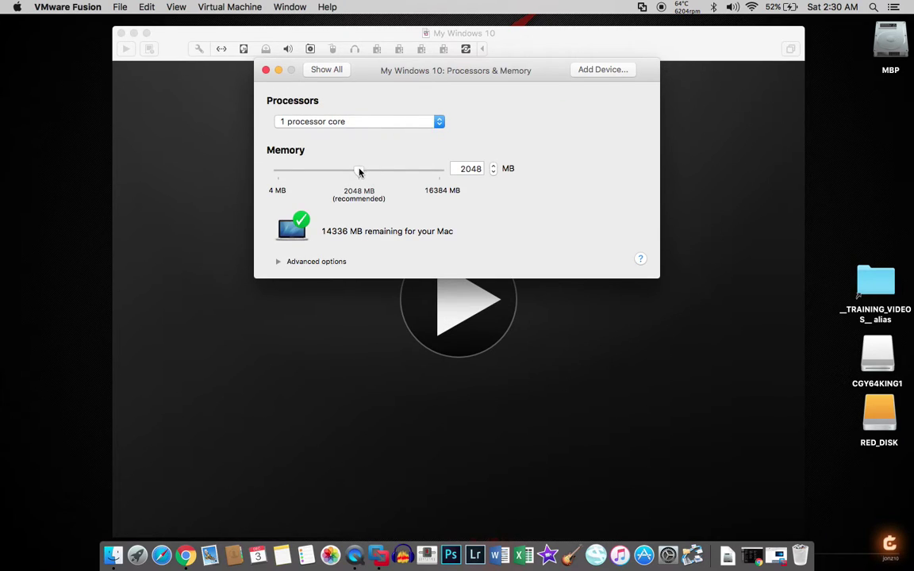
mouse_move(360, 172)
left_mouse_down()
mouse_move(398, 177)
mouse_move(357, 181)
left_mouse_up()
left_click_drag(360, 183, 361, 184)
left_click_drag(361, 176, 358, 175)
left_click(441, 131)
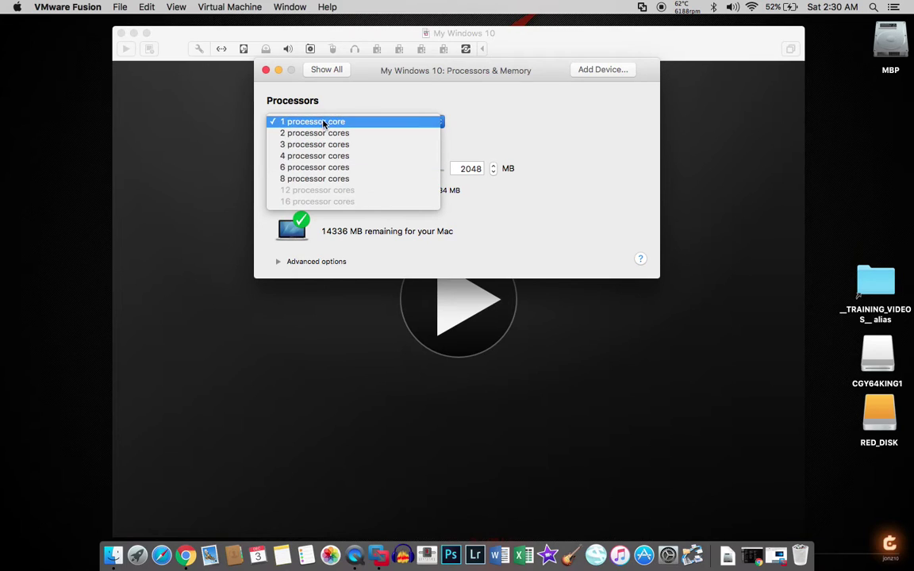
left_click(382, 114)
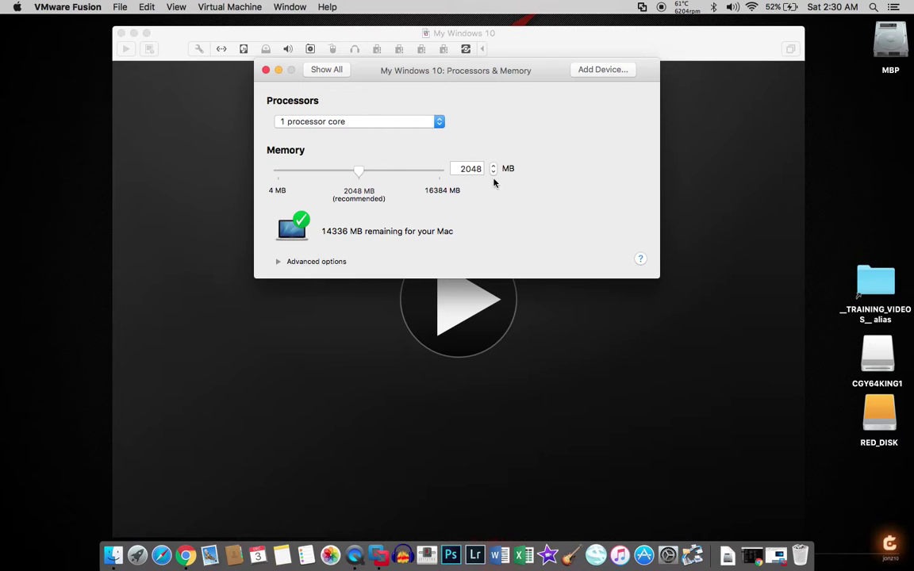
Review the Hard Disk (SCSI) settings and the Add Device list without adding anything
left_click(266, 70)
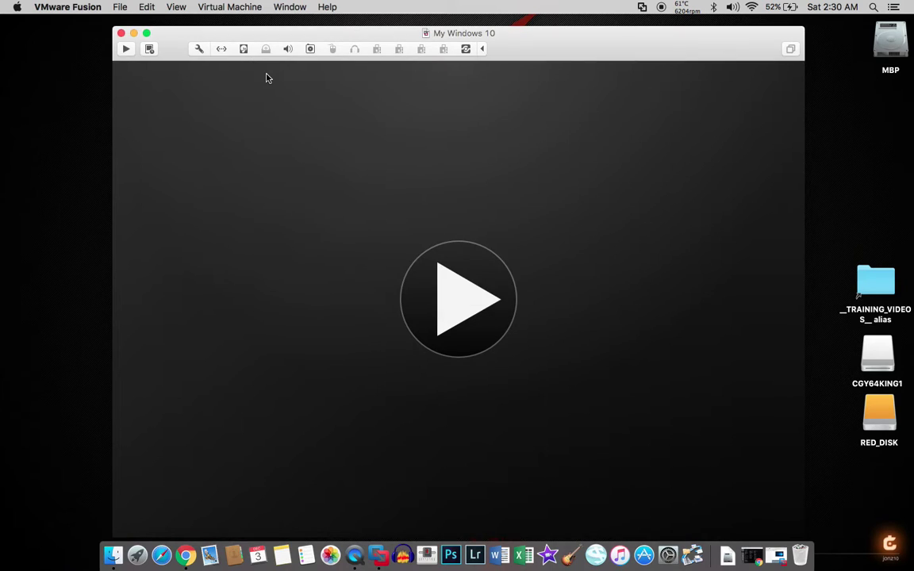
left_click(199, 50)
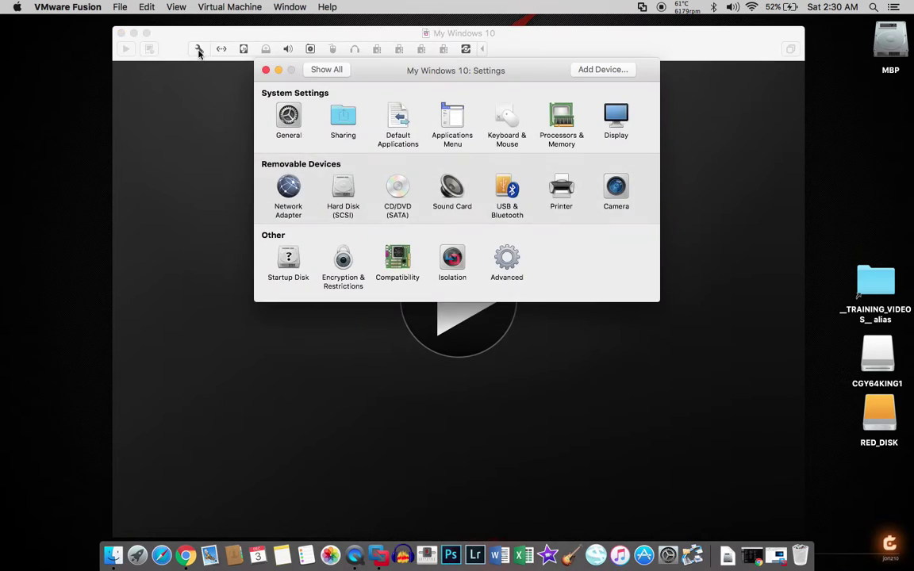
left_click(344, 190)
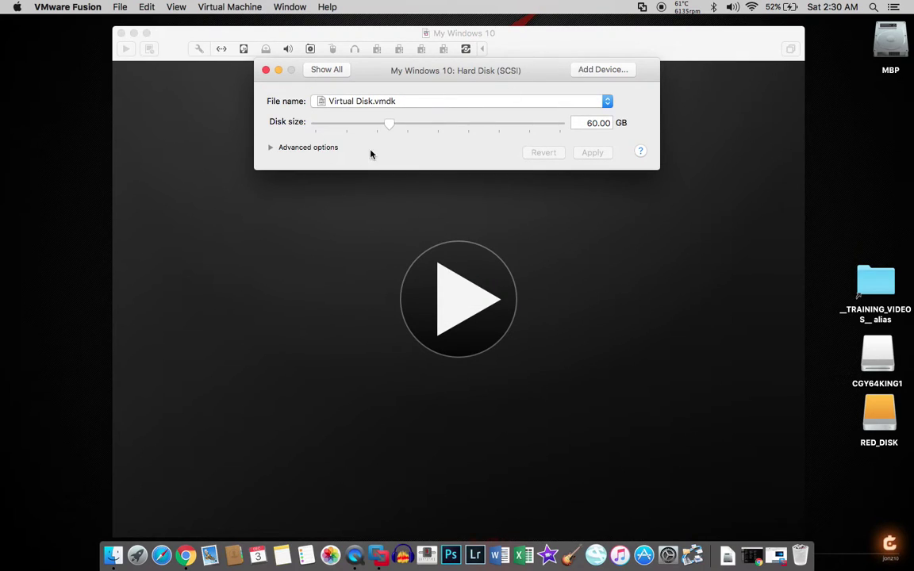
left_click(622, 72)
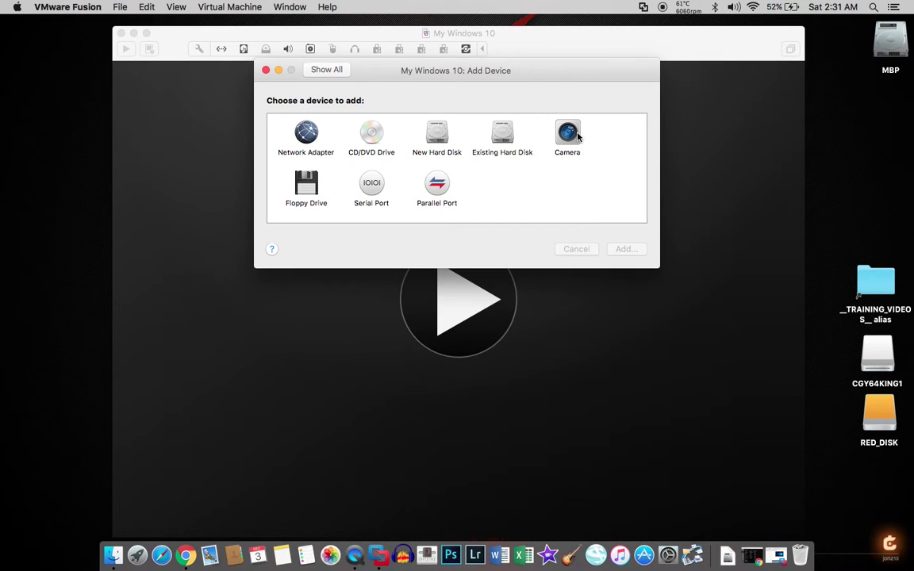
left_click(266, 70)
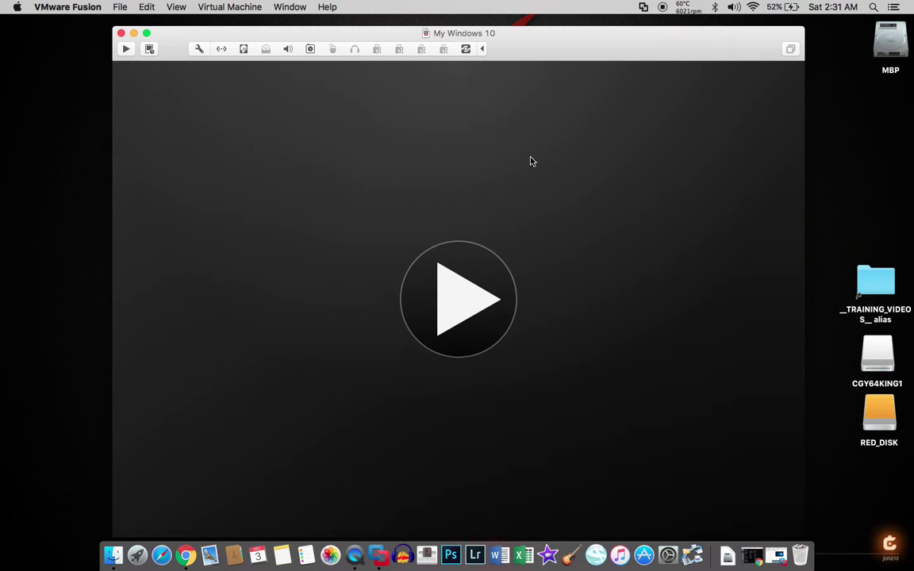
Toggle the device toolbar, close the My Windows 10 window, and open Window > Virtual Machine Library
left_click(482, 50)
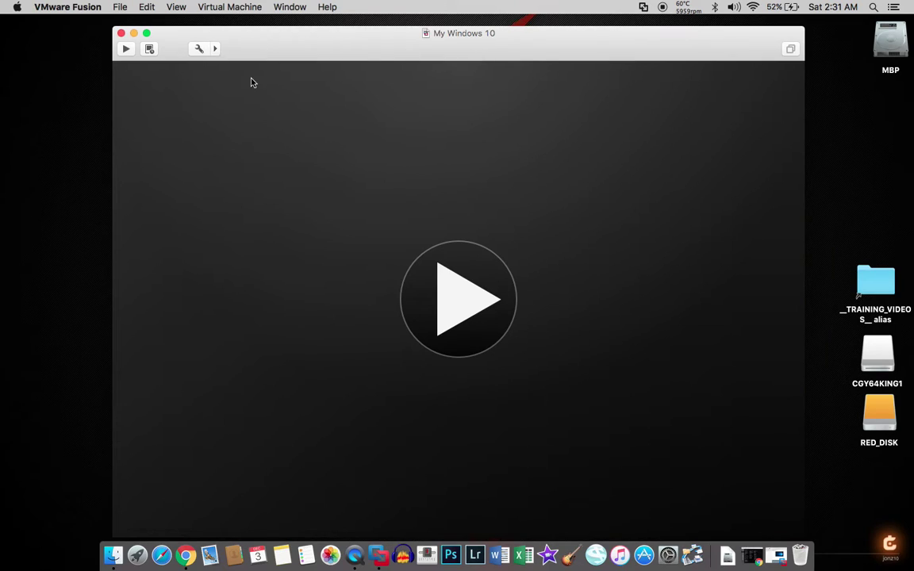
left_click(216, 50)
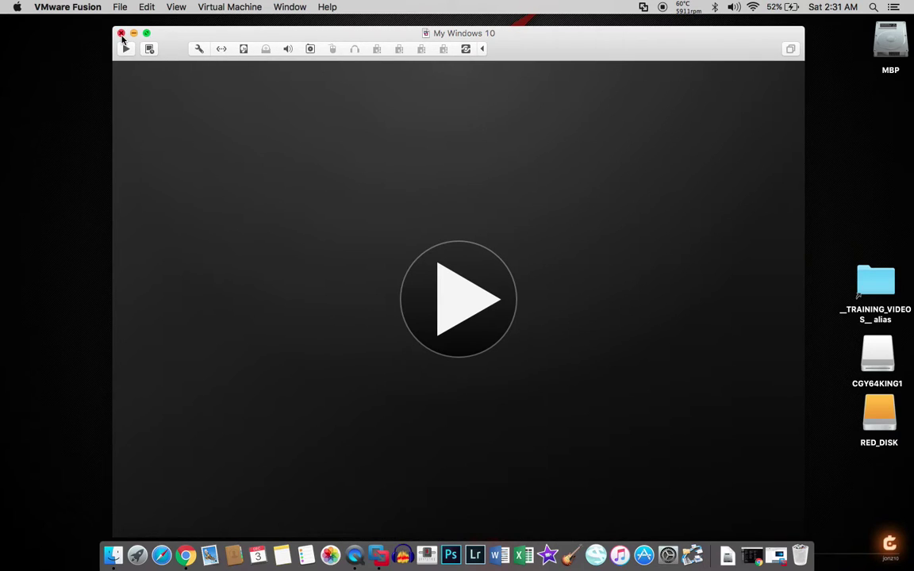
left_click(121, 33)
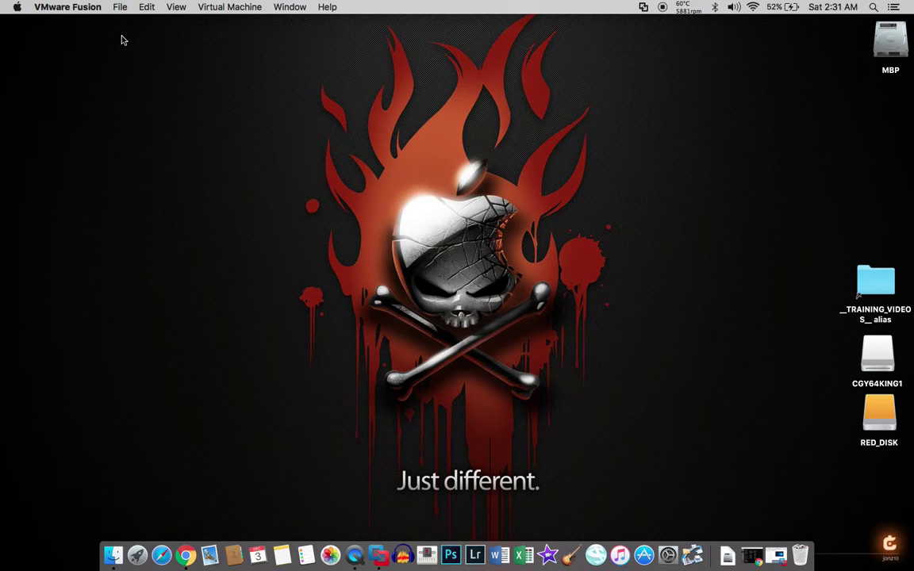
left_click(77, 11)
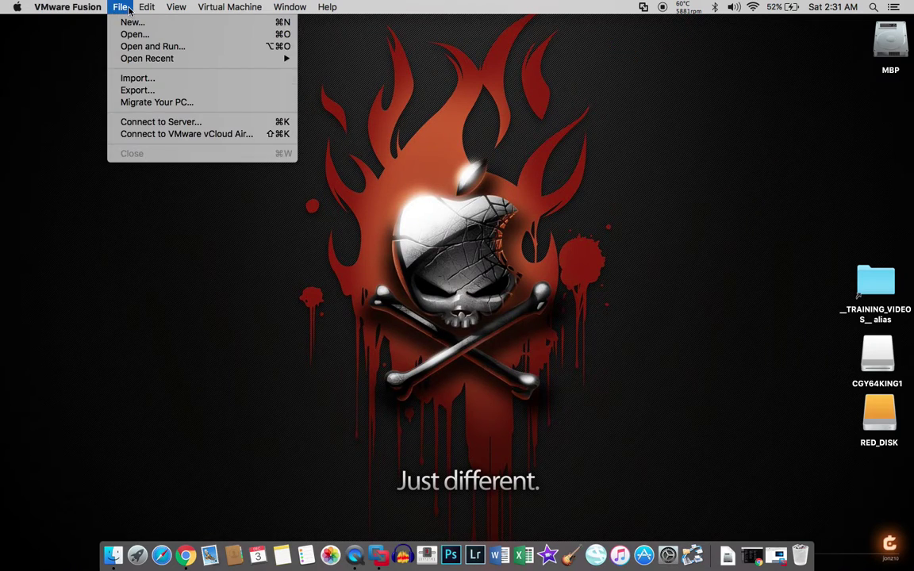
mouse_move(178, 8)
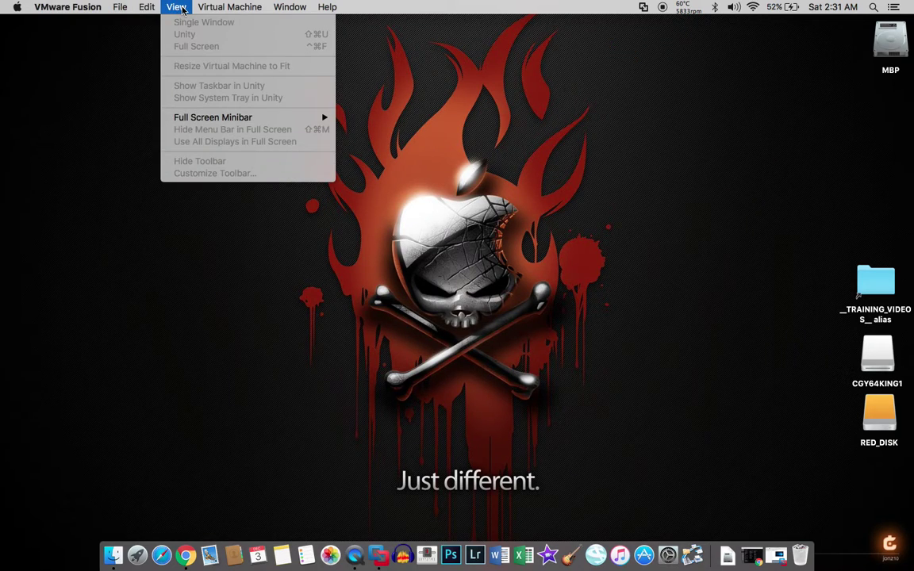
mouse_move(279, 23)
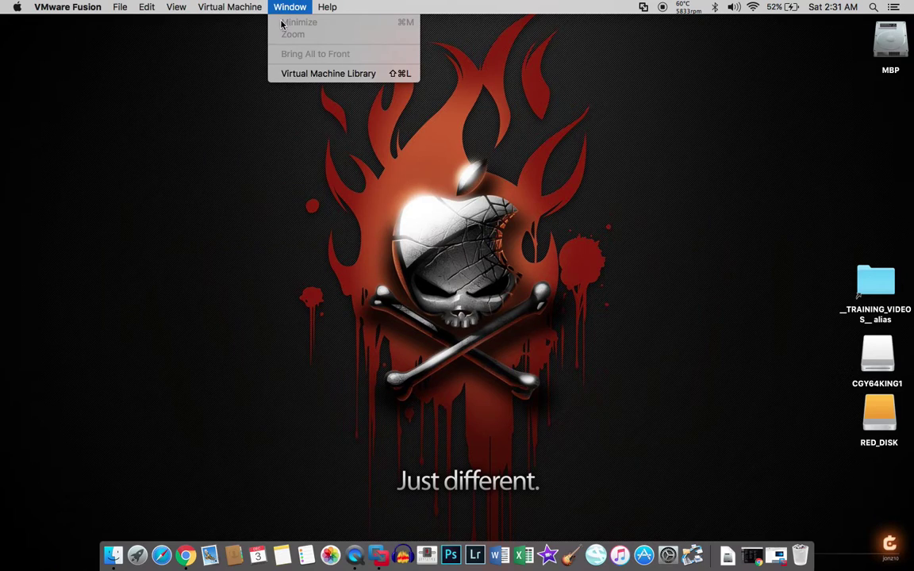
left_click(277, 73)
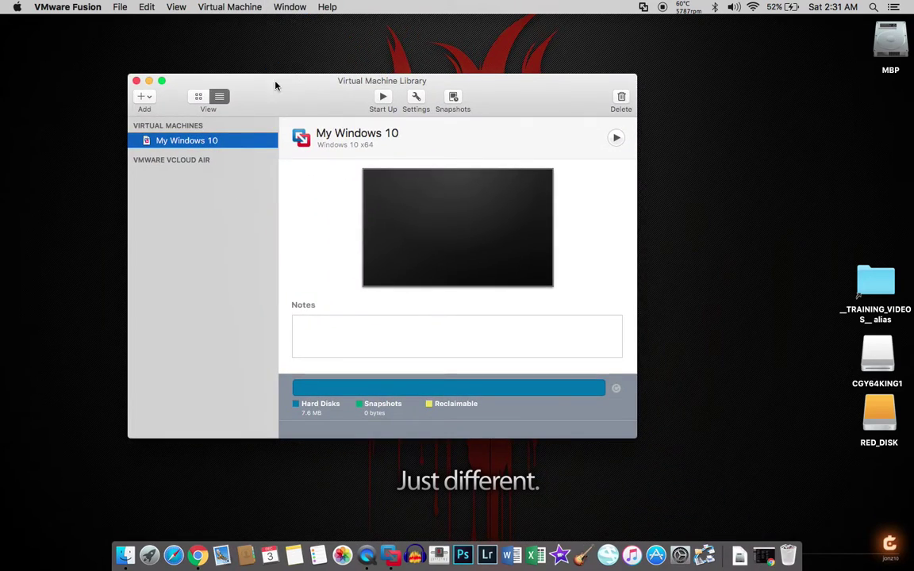
Choose + > New, continue with Install from disc or image, and browse for another image
left_click(143, 96)
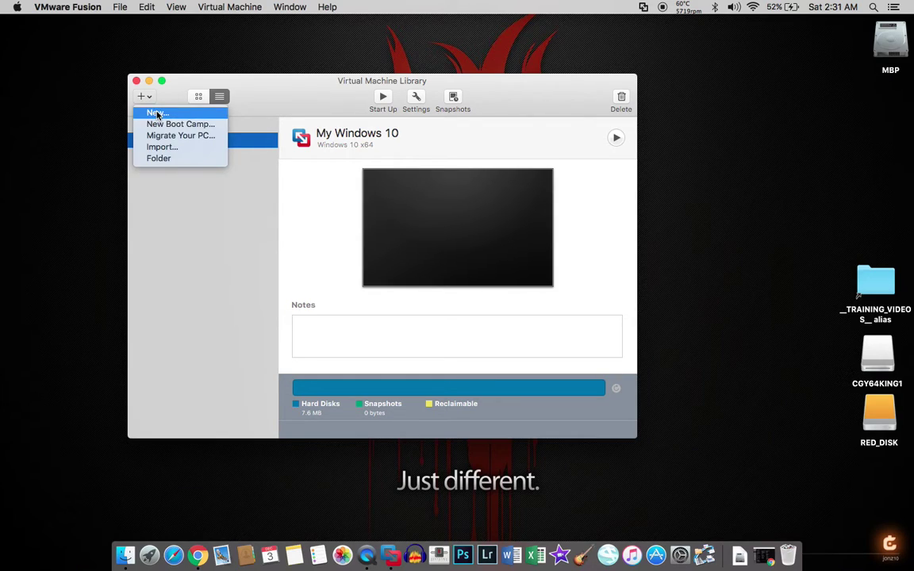
left_click(158, 114)
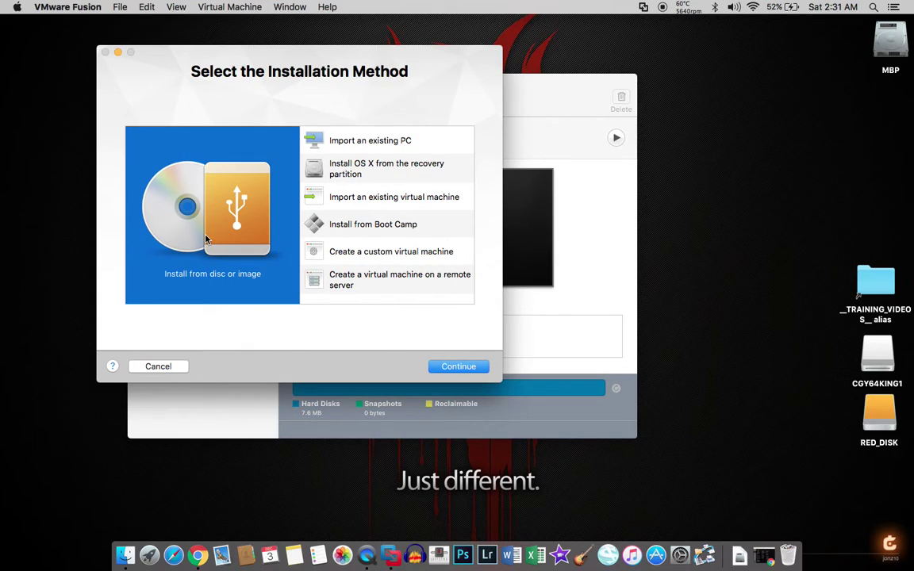
left_click(445, 367)
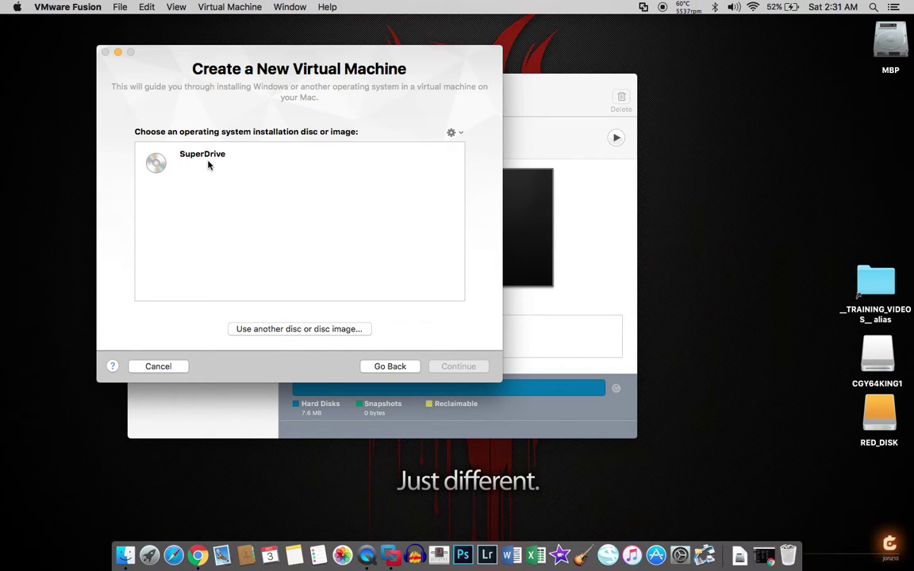
left_click(276, 328)
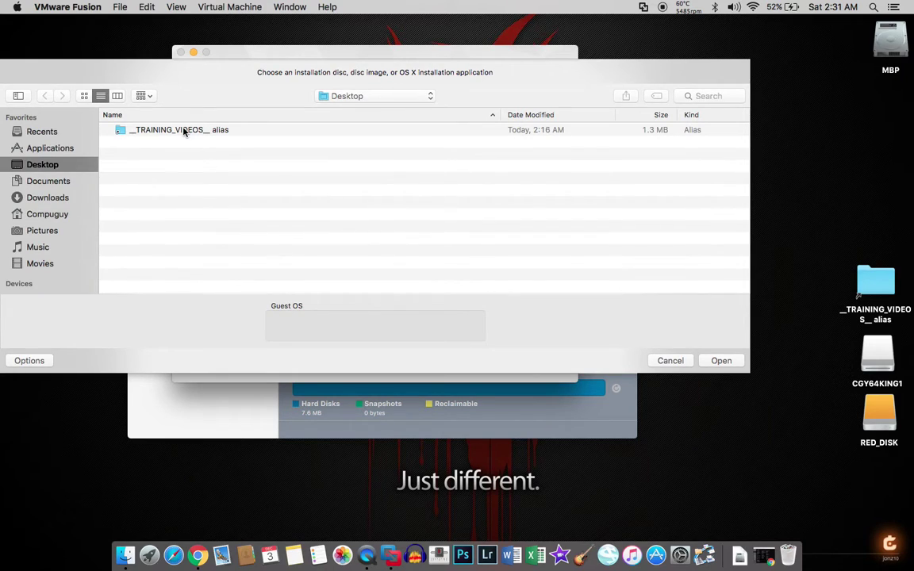
Select ubuntu-16_04_1-desktop-amd64.iso from the ISOs folder and continue to Linux Easy Install
double_click(183, 130)
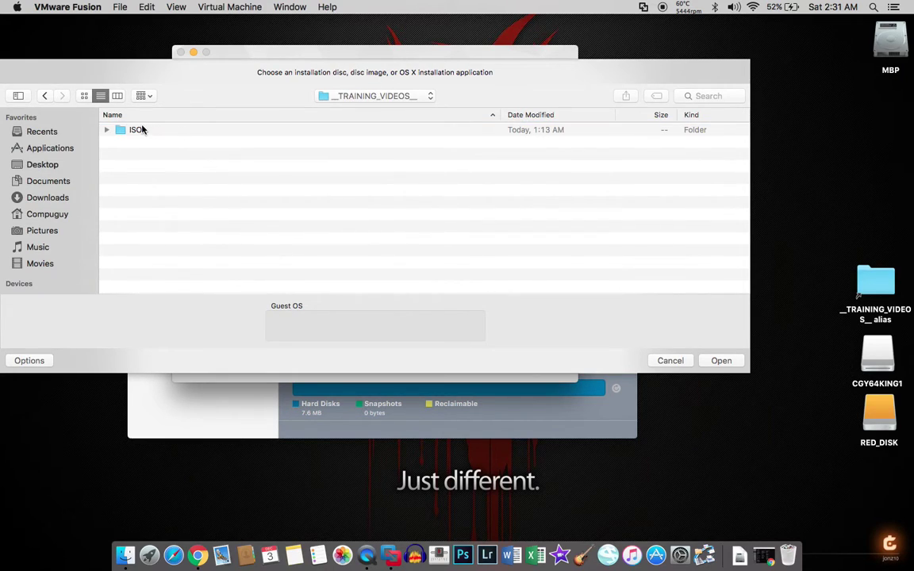
double_click(140, 129)
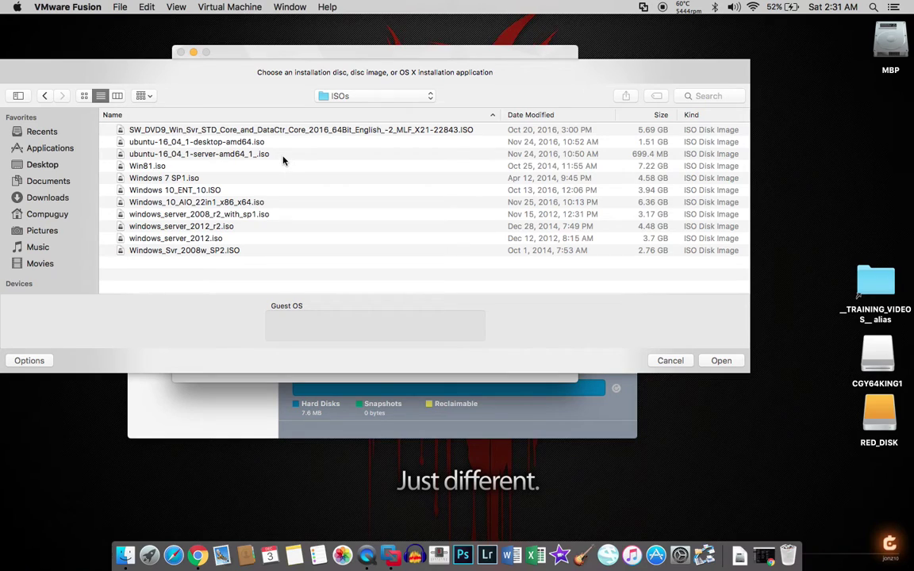
left_click(218, 146)
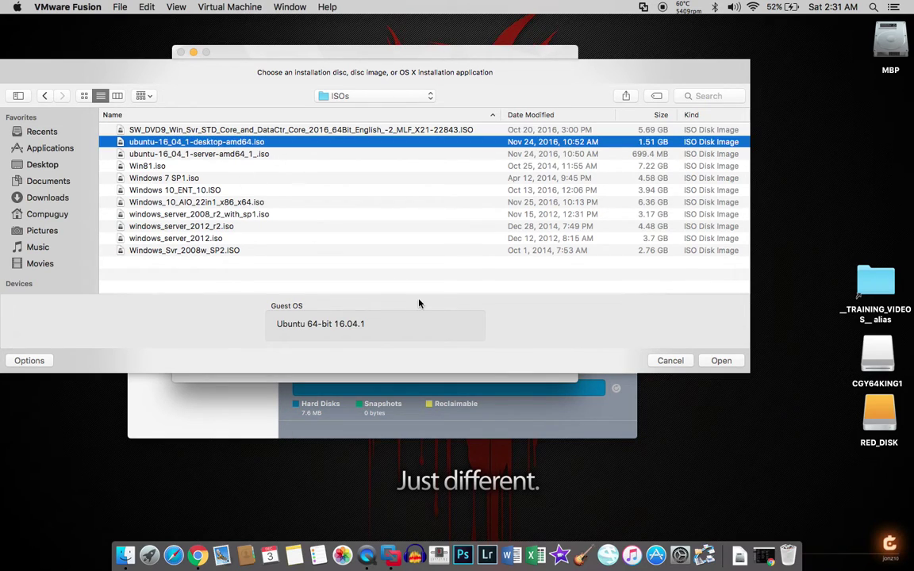
left_click(718, 361)
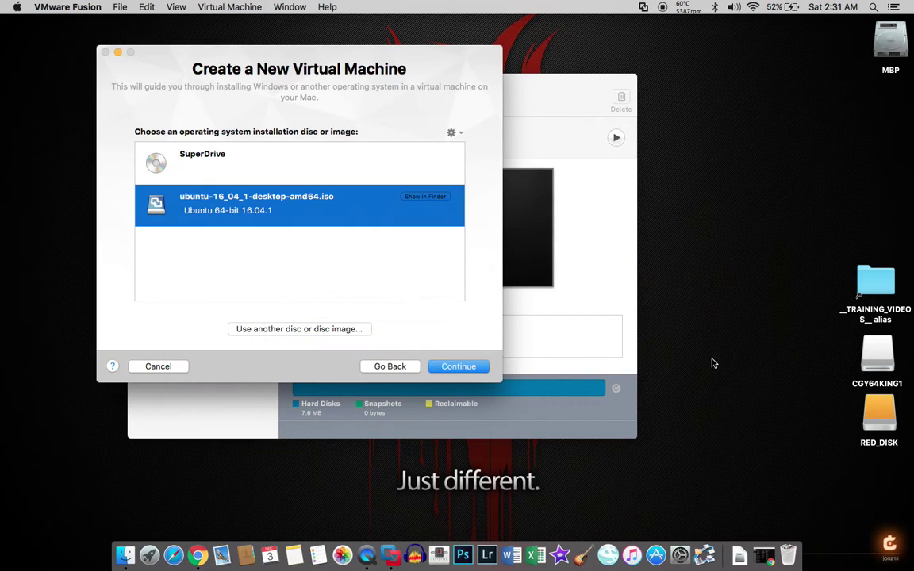
left_click(446, 367)
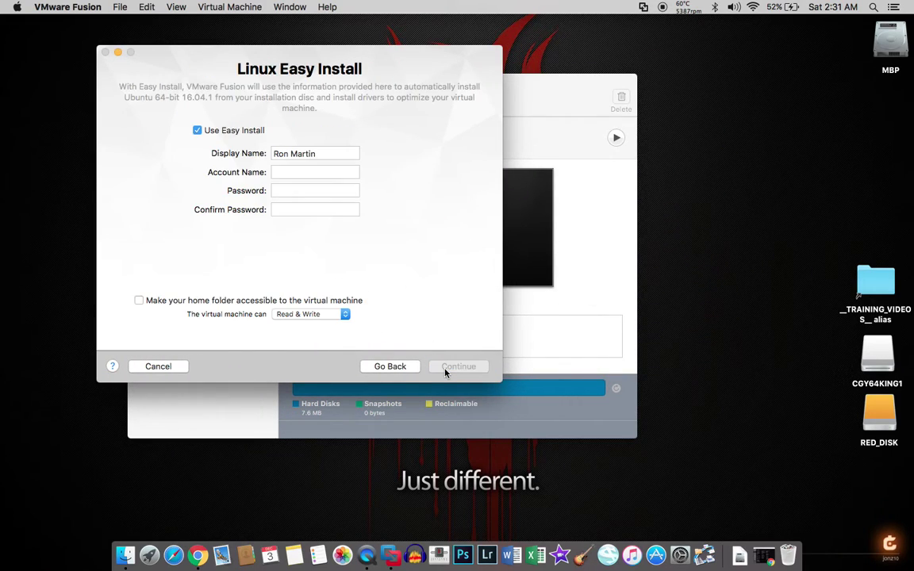
Create the Ubuntu 64-bit 16.04.1 VM with Easy Install turned off, saved under its default name
left_click(197, 131)
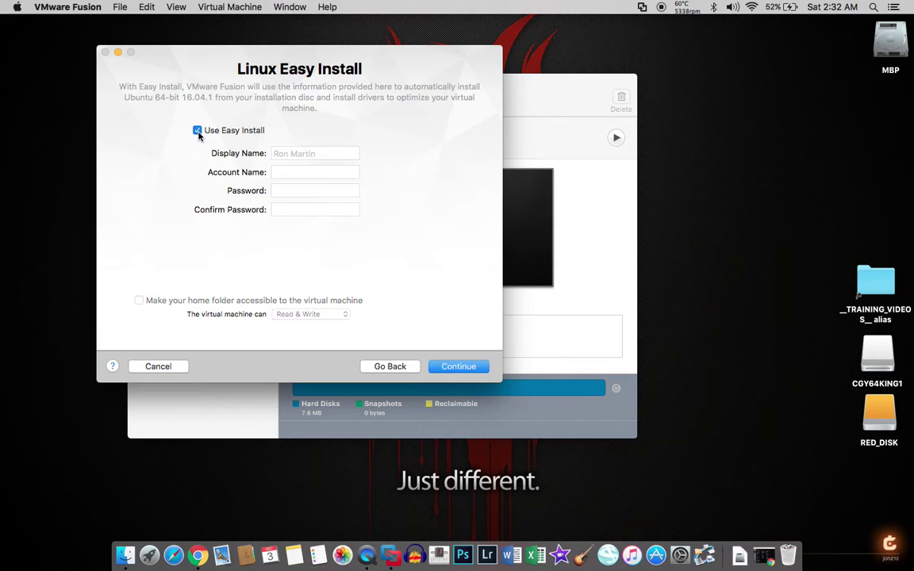
left_click(452, 368)
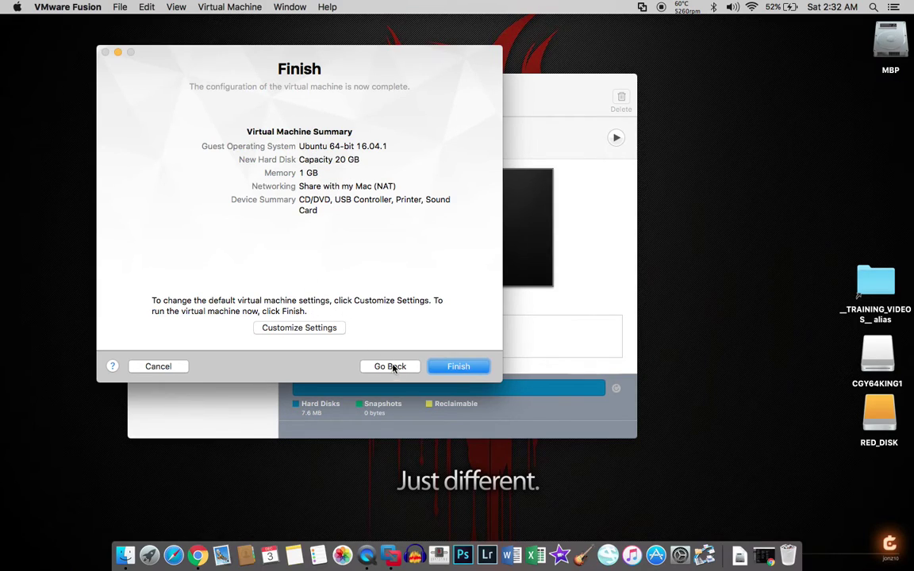
left_click(290, 328)
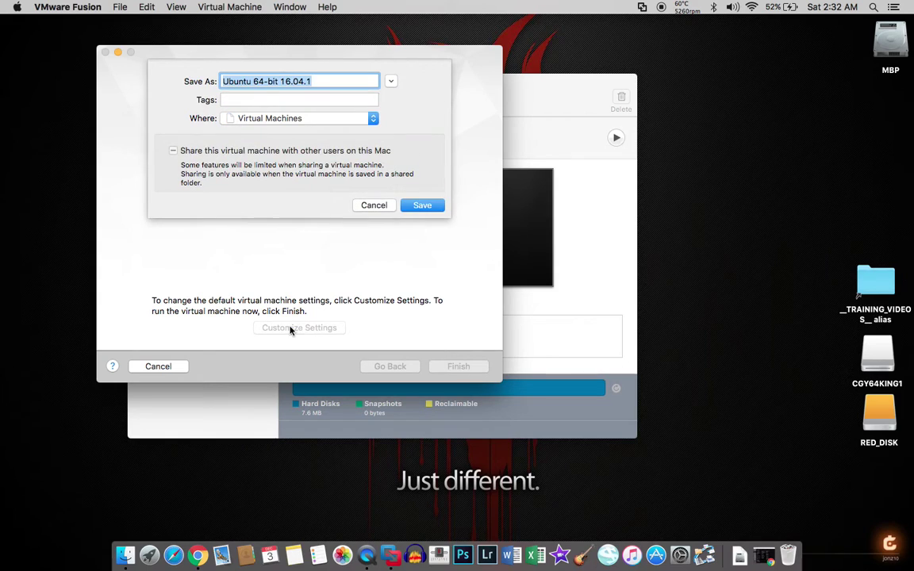
left_click(369, 206)
left_click(447, 367)
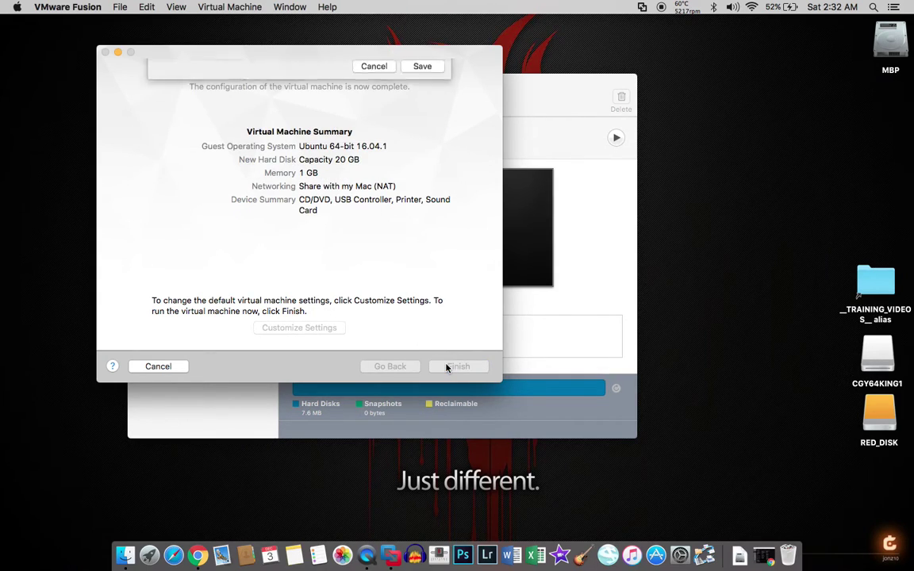
left_click(422, 205)
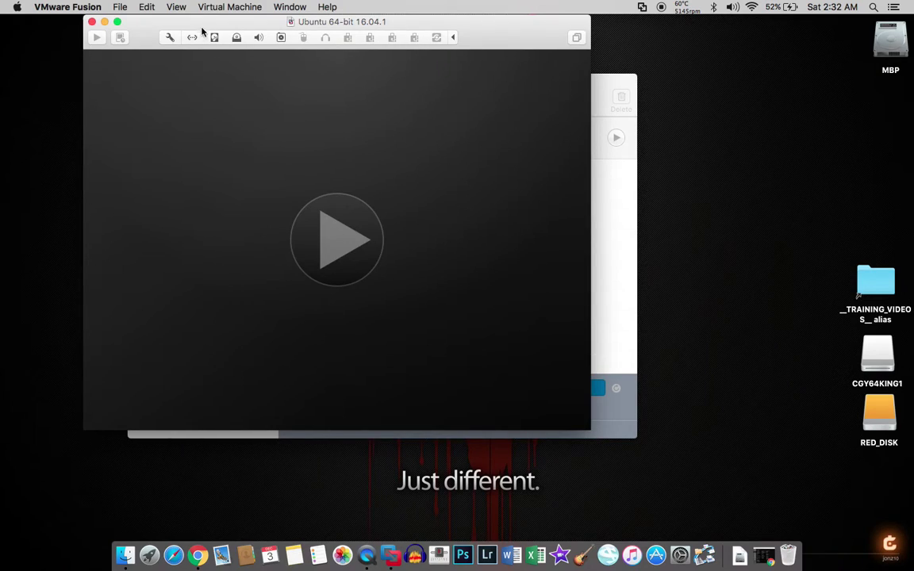
Power on the Ubuntu VM, let it boot to the loading screen, then suspend it
left_click(314, 175)
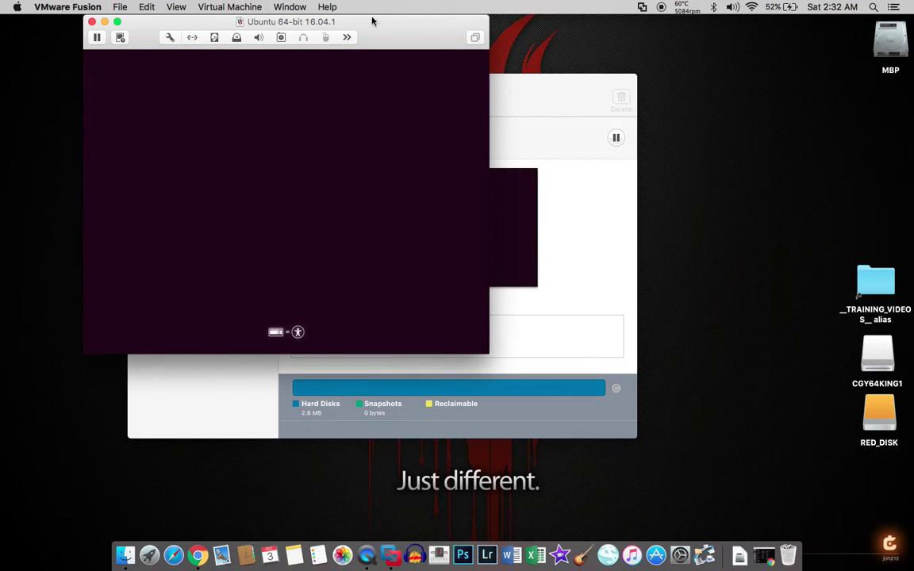
left_click_drag(392, 26, 520, 121)
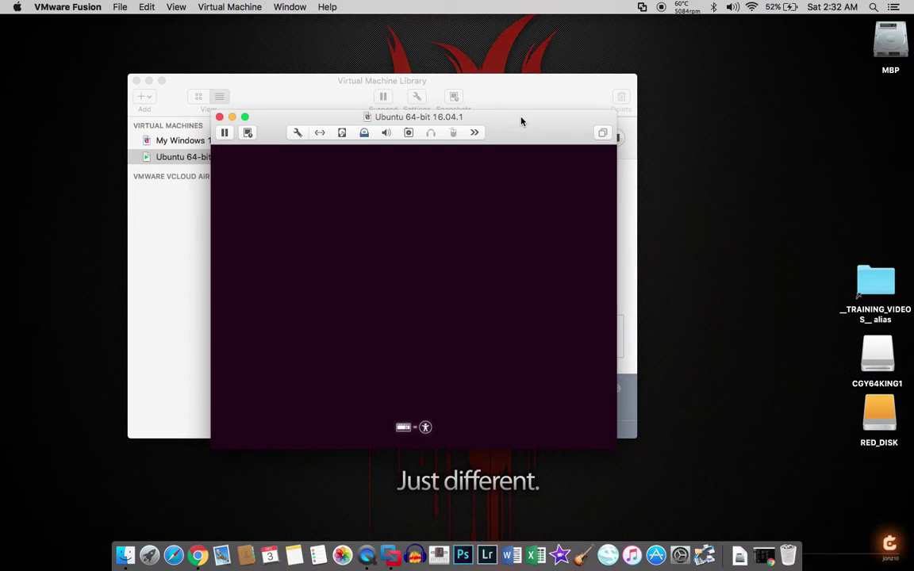
left_click(469, 343)
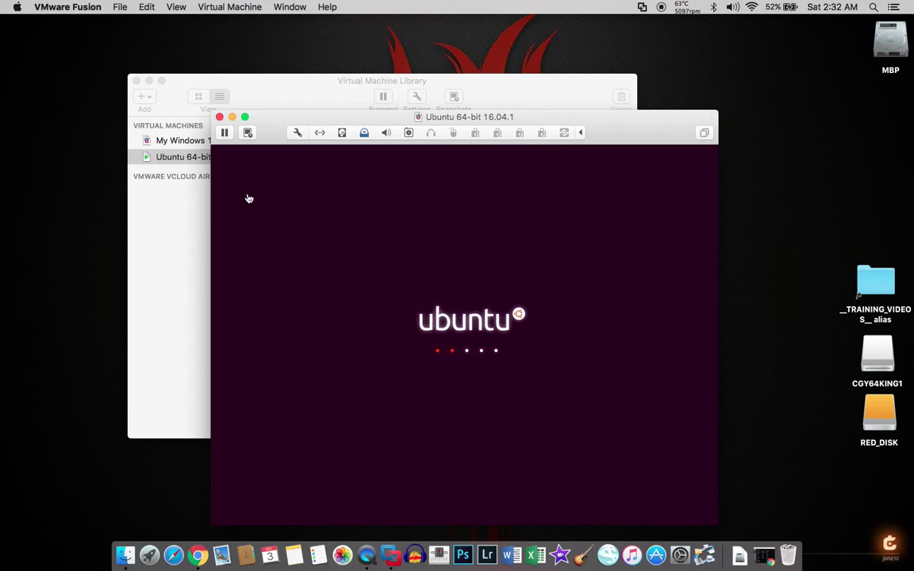
left_click(225, 134)
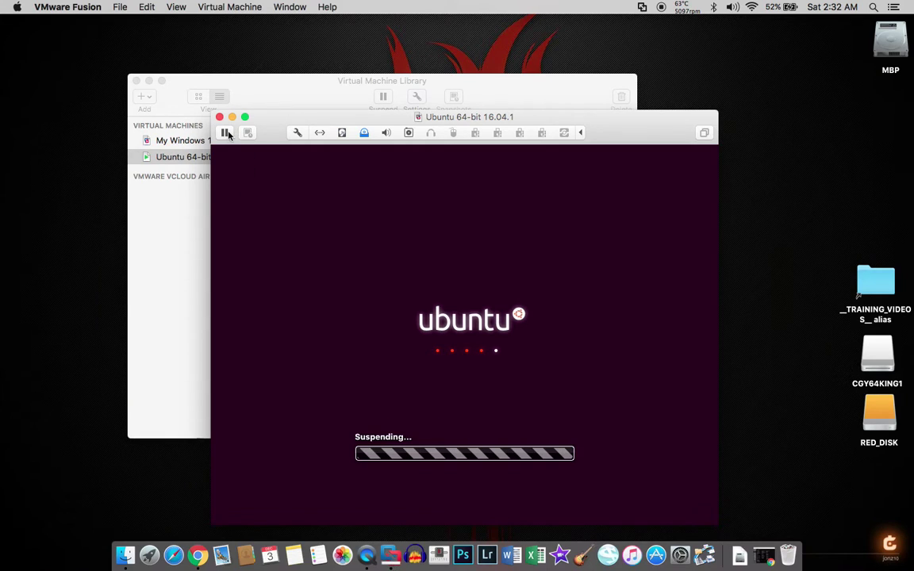
Close the Ubuntu window, delete the Ubuntu VM moving its files to Trash, and select My Windows 10
left_click(220, 117)
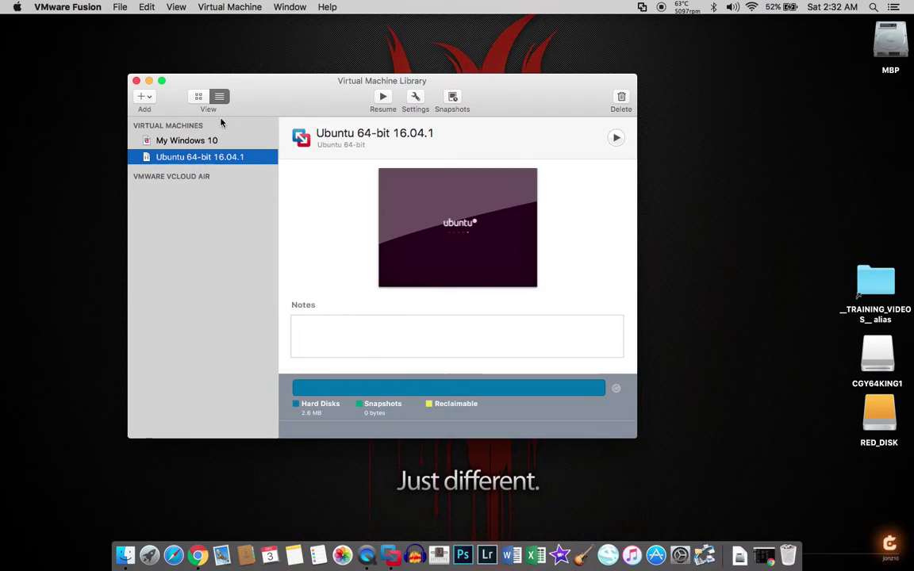
right_click(176, 163)
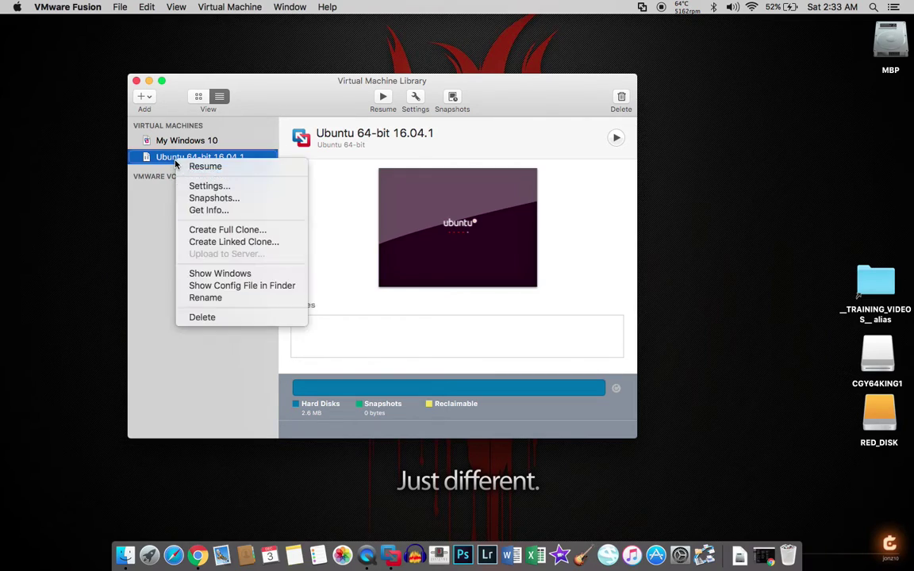
left_click(203, 317)
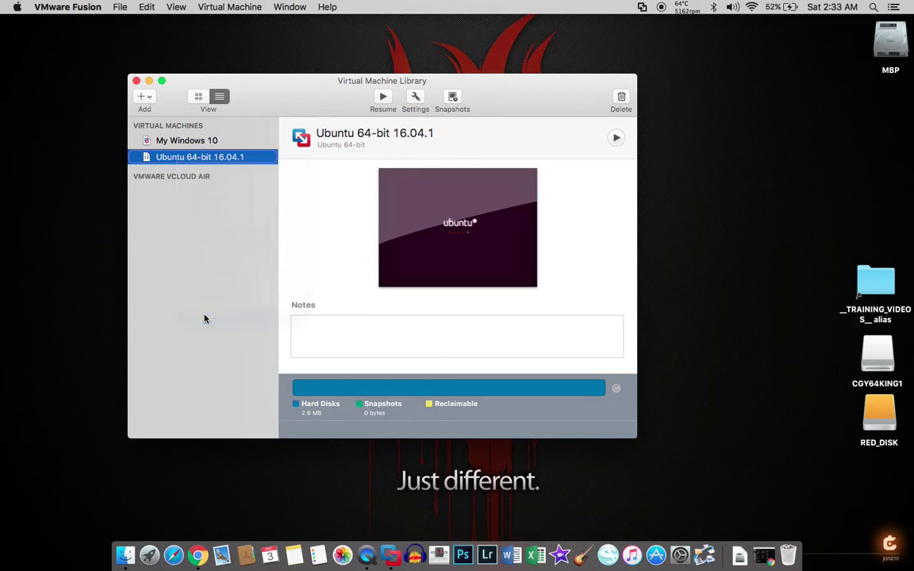
left_click(352, 181)
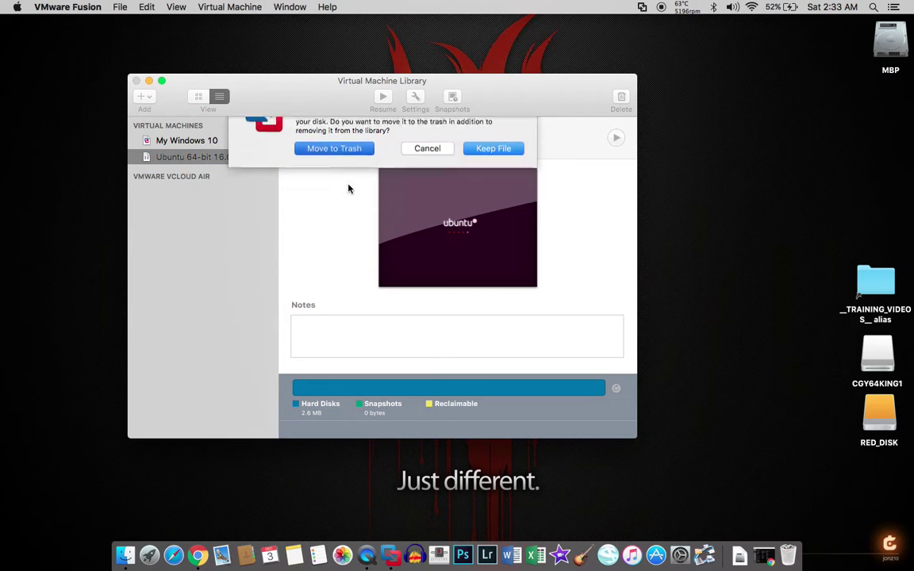
left_click(204, 142)
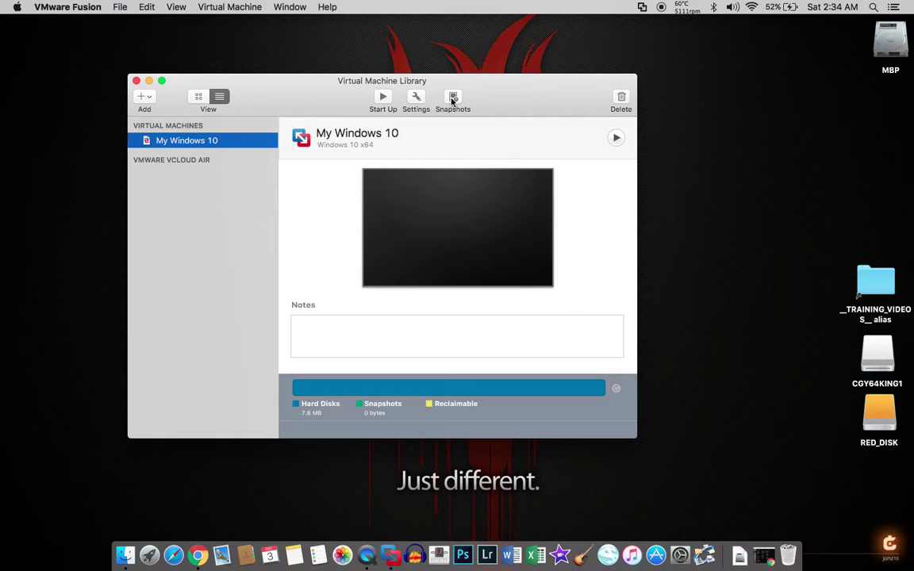
Take a snapshot of My Windows 10 named 'test' and select it in the snapshot tree
left_click(453, 99)
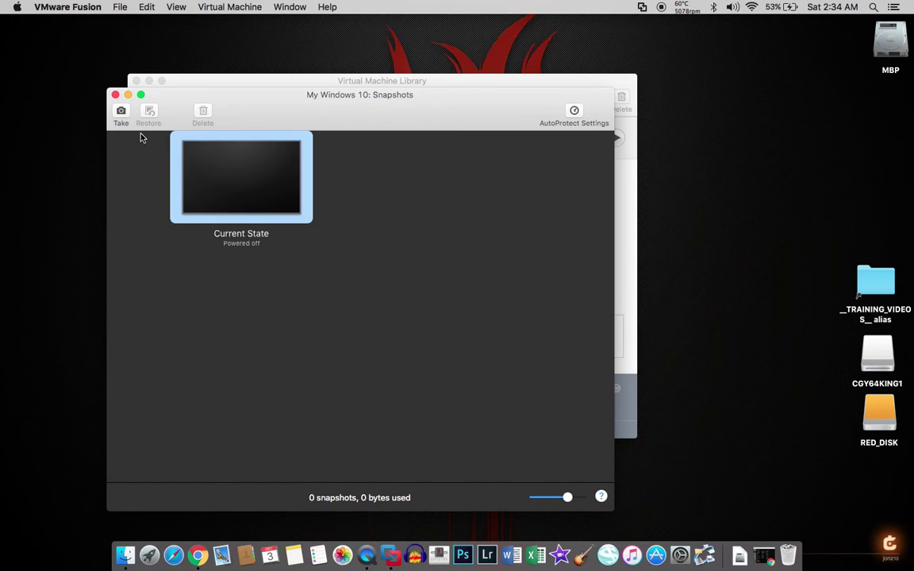
left_click(121, 113)
type("test")
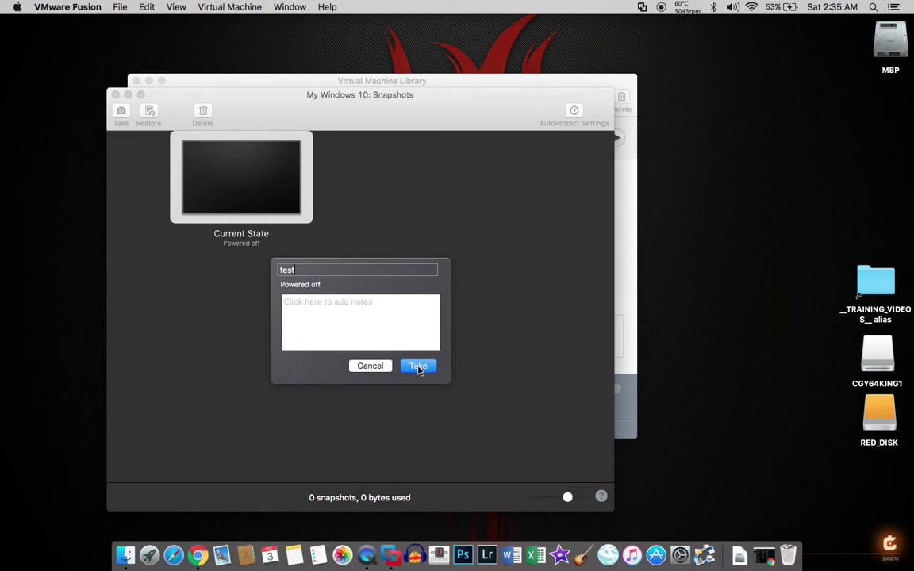
left_click(418, 367)
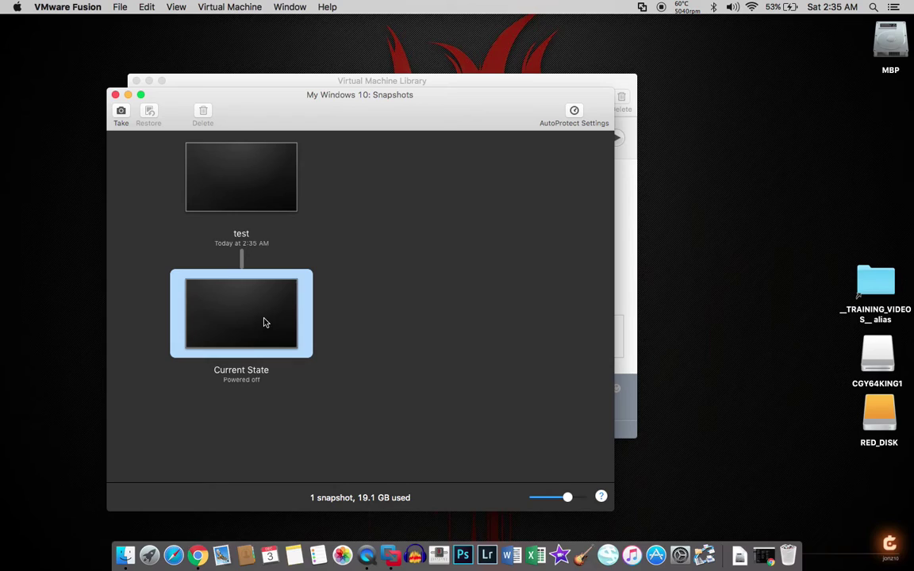
left_click(255, 202)
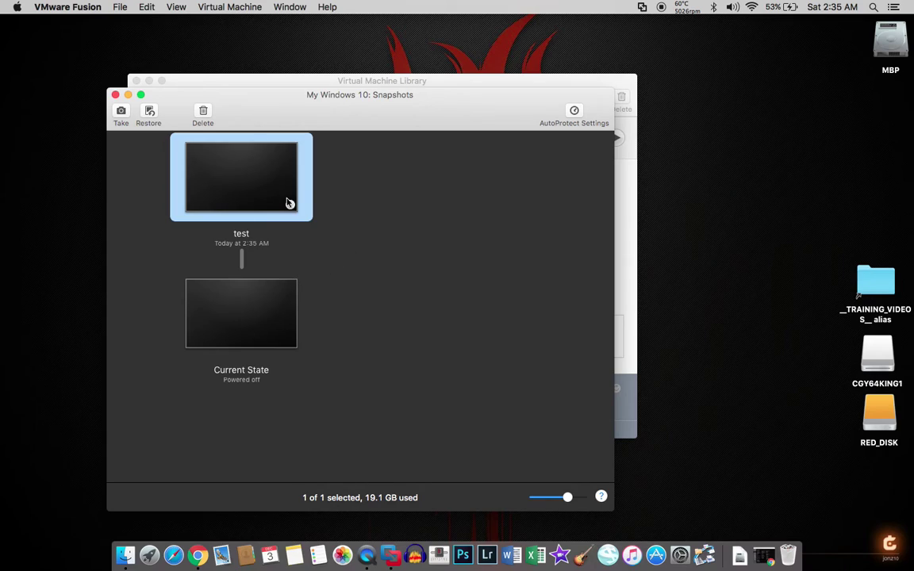
Take another snapshot named 'test 2' following the test snapshot
left_click(126, 116)
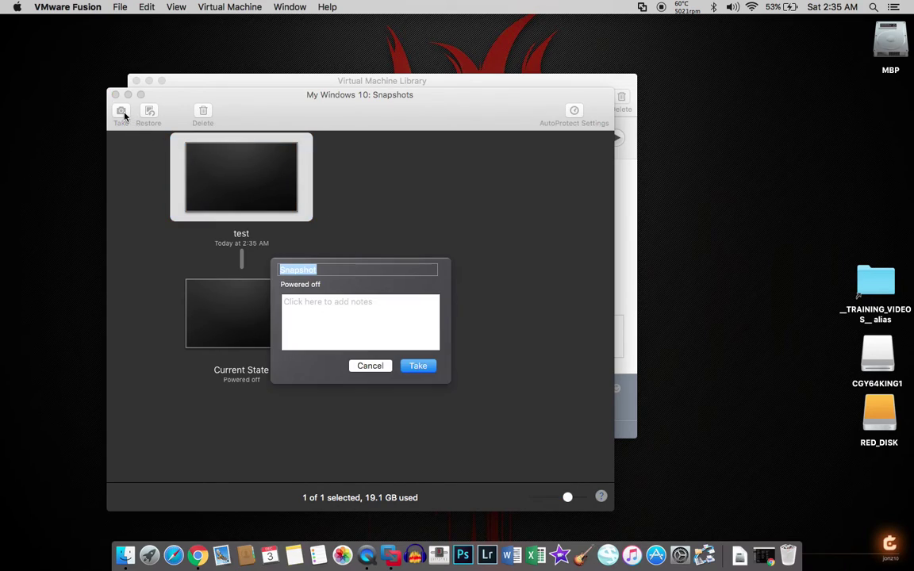
type("test 2")
left_click(419, 365)
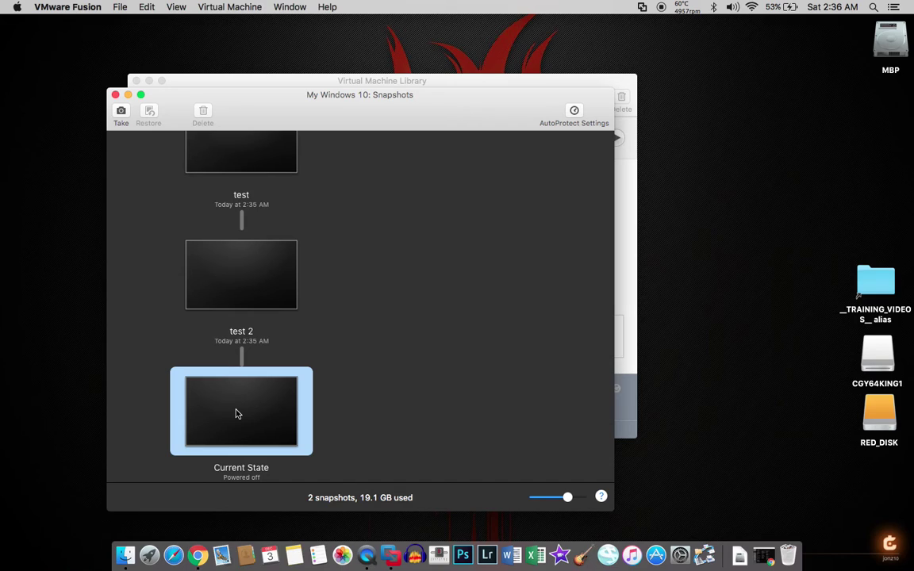
Delete the test 2 and test snapshots, confirming each, then close the Snapshots window
left_click(255, 288)
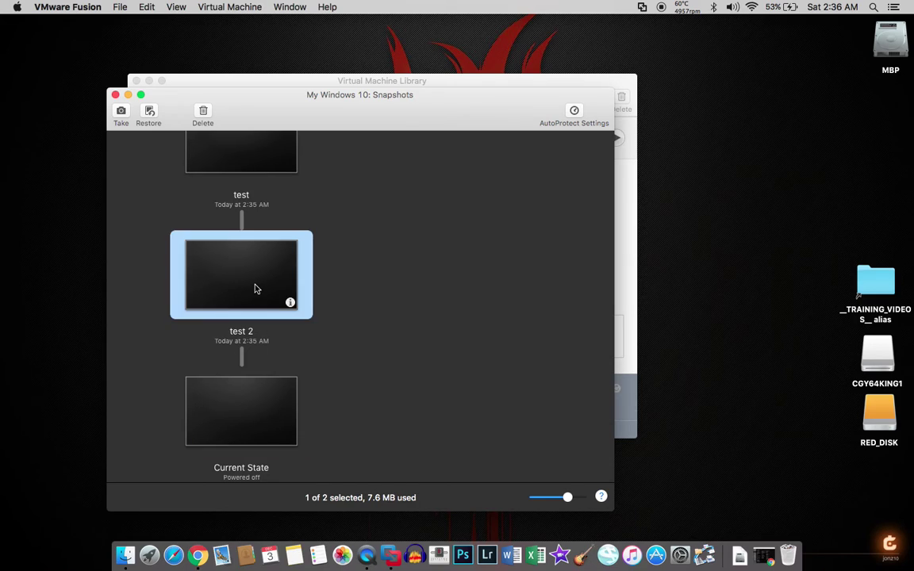
left_click(202, 115)
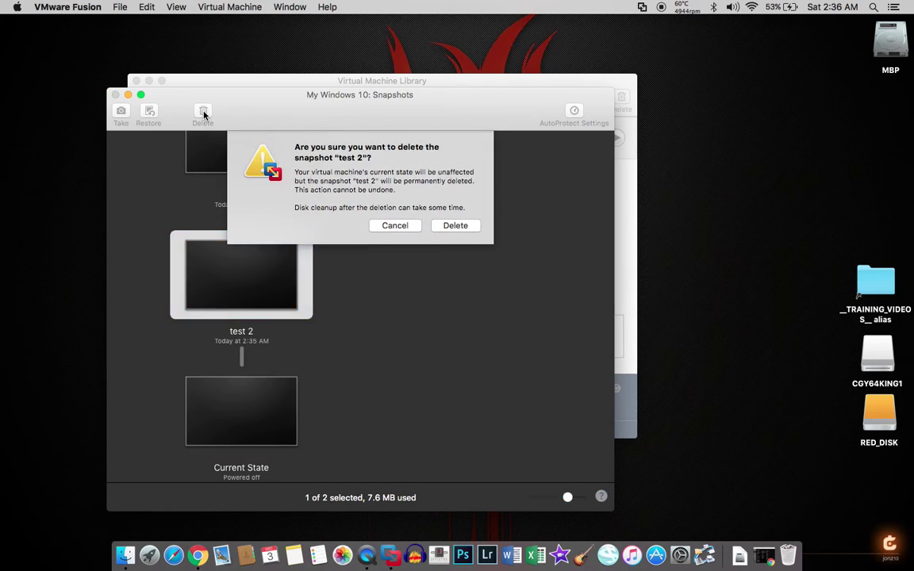
left_click(455, 226)
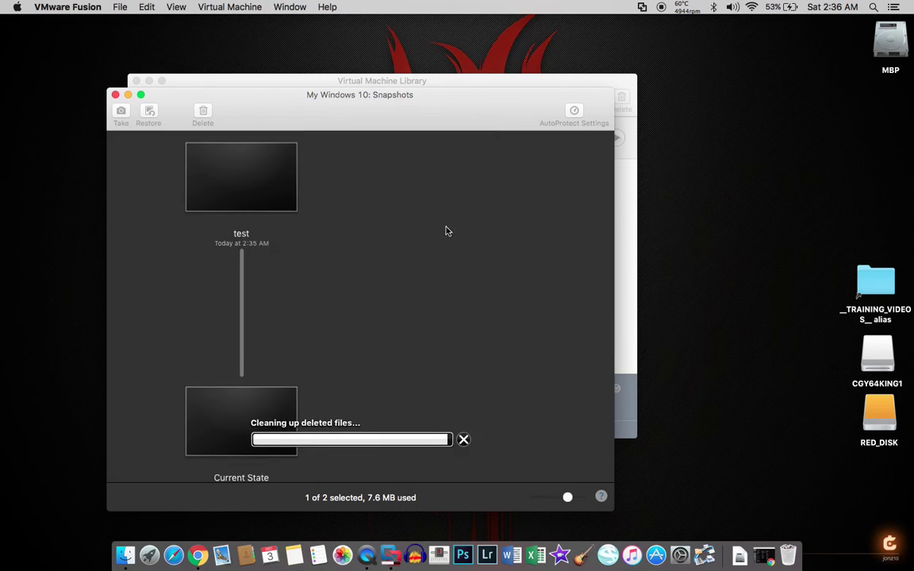
left_click(266, 191)
left_click(202, 115)
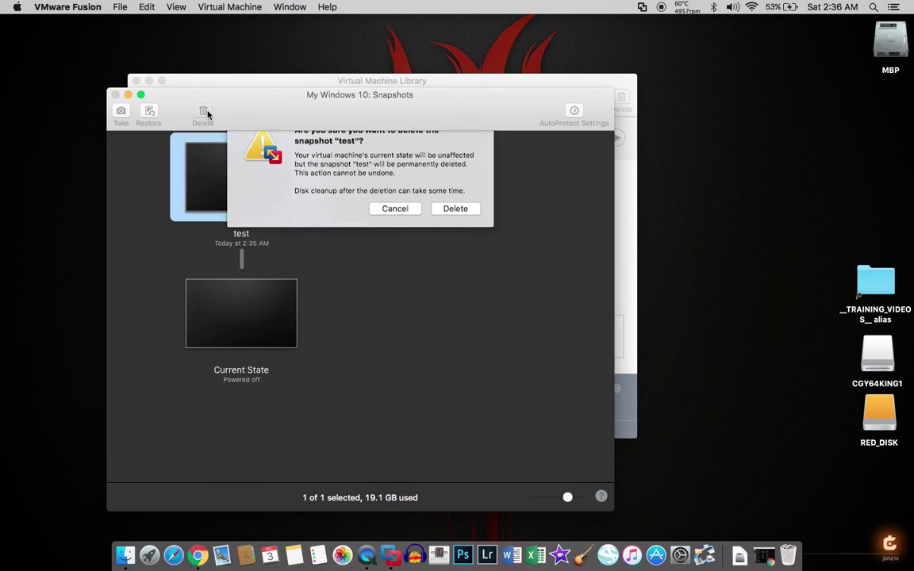
left_click(455, 226)
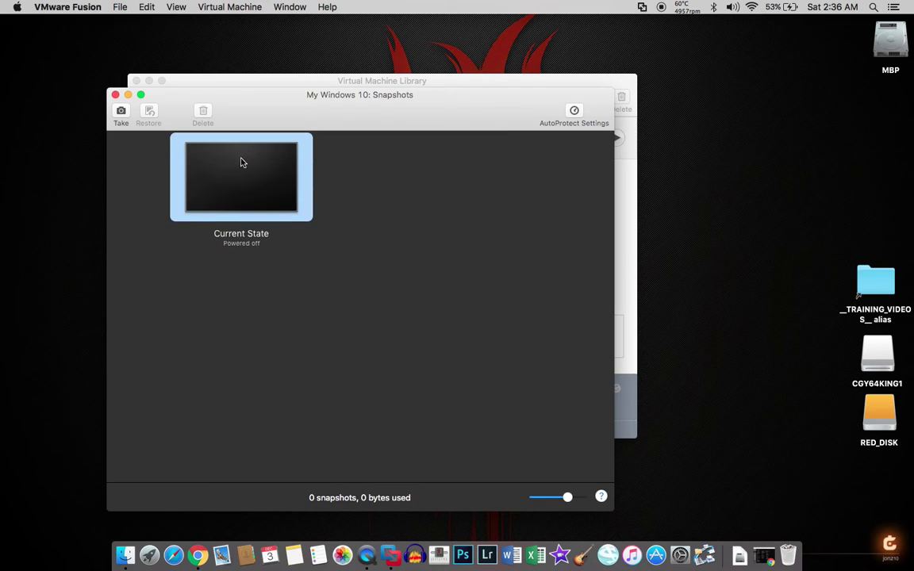
left_click(115, 95)
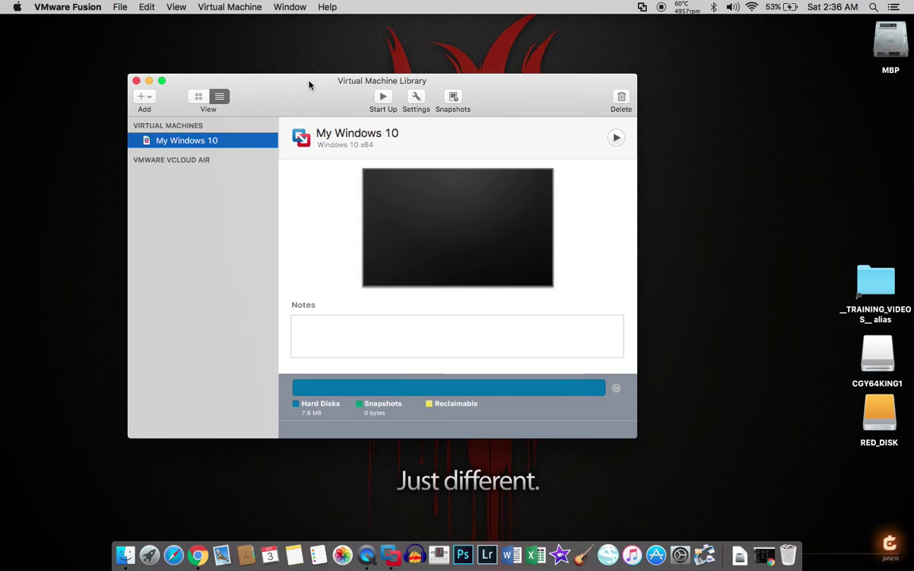